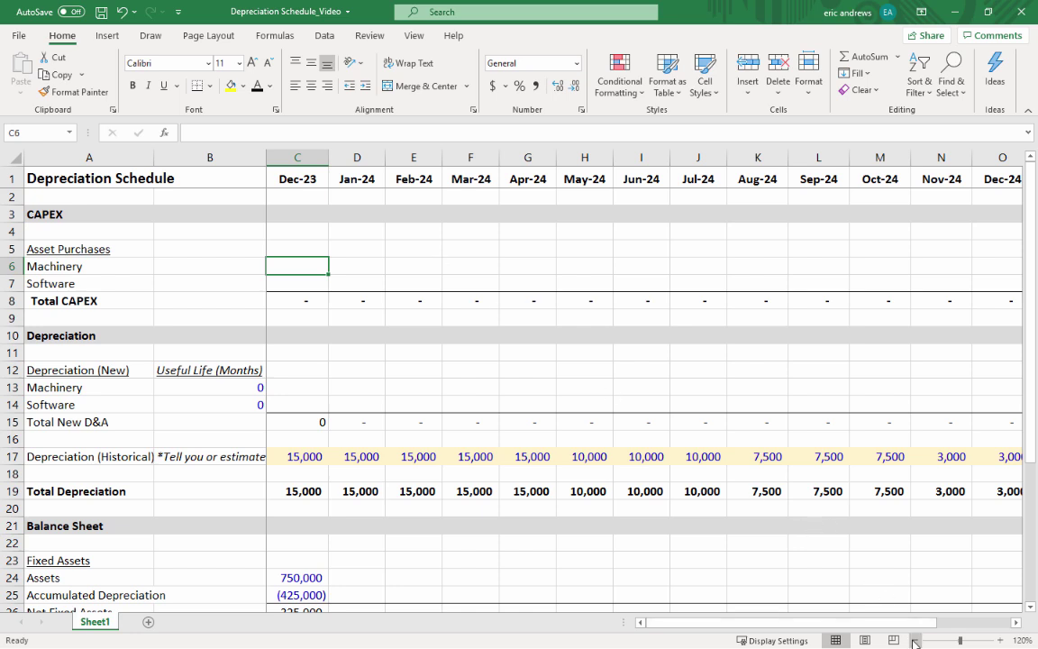
- Enter a 250,000 machinery purchase for Aug-24 in the CAPEX section (K6)
{"action": "left_click", "coordinate": [915, 641]}
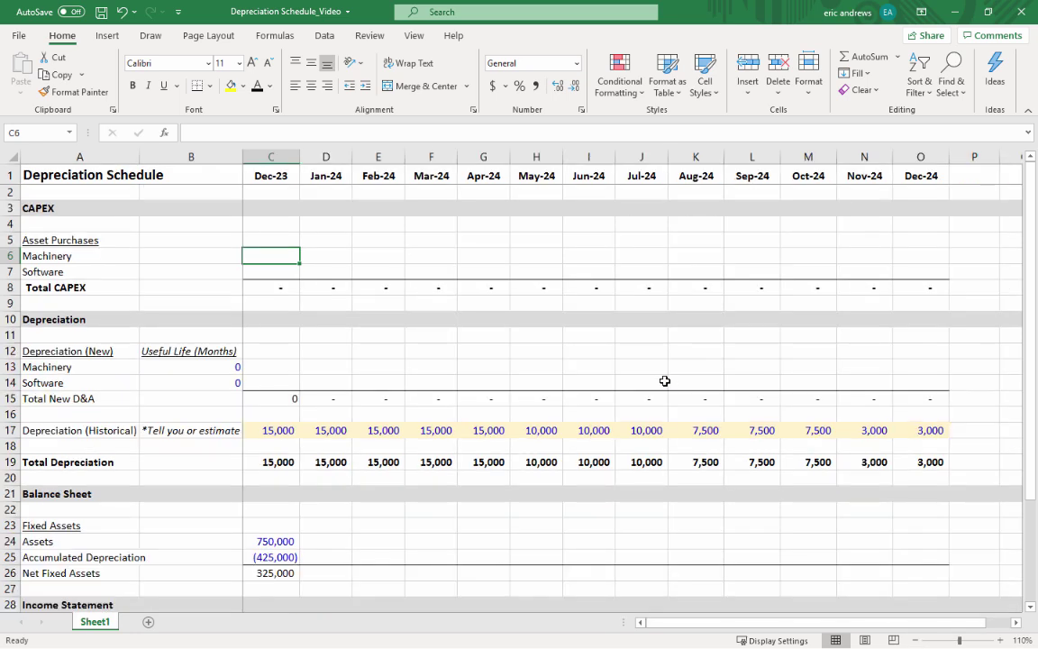
{"action": "left_click", "coordinate": [9, 255]}
{"action": "left_click", "coordinate": [688, 258]}
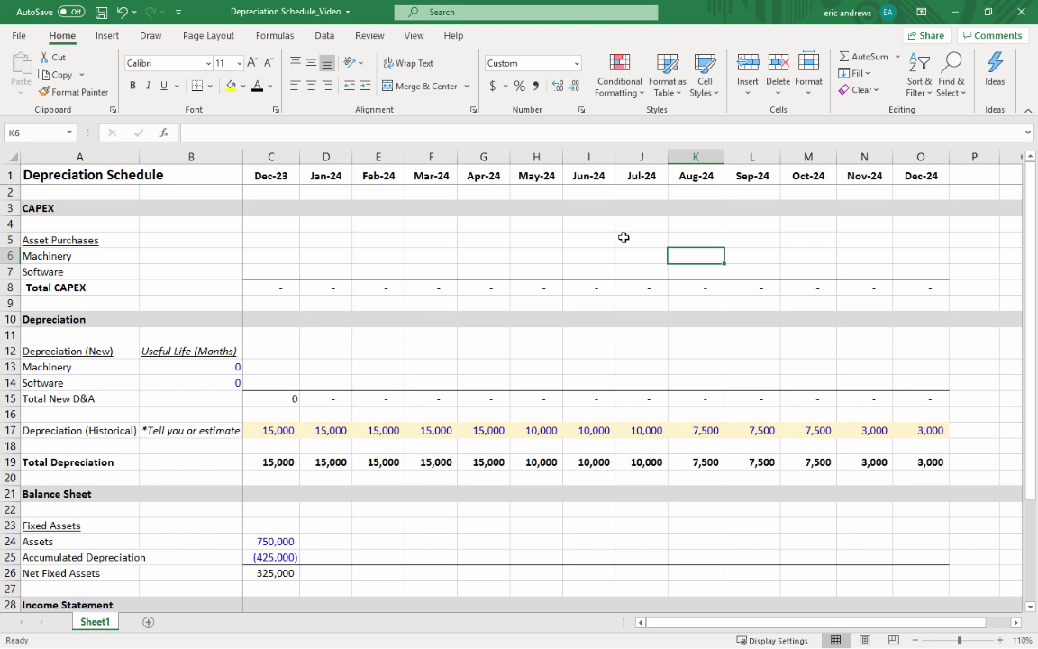
{"action": "type", "text": "25000"}
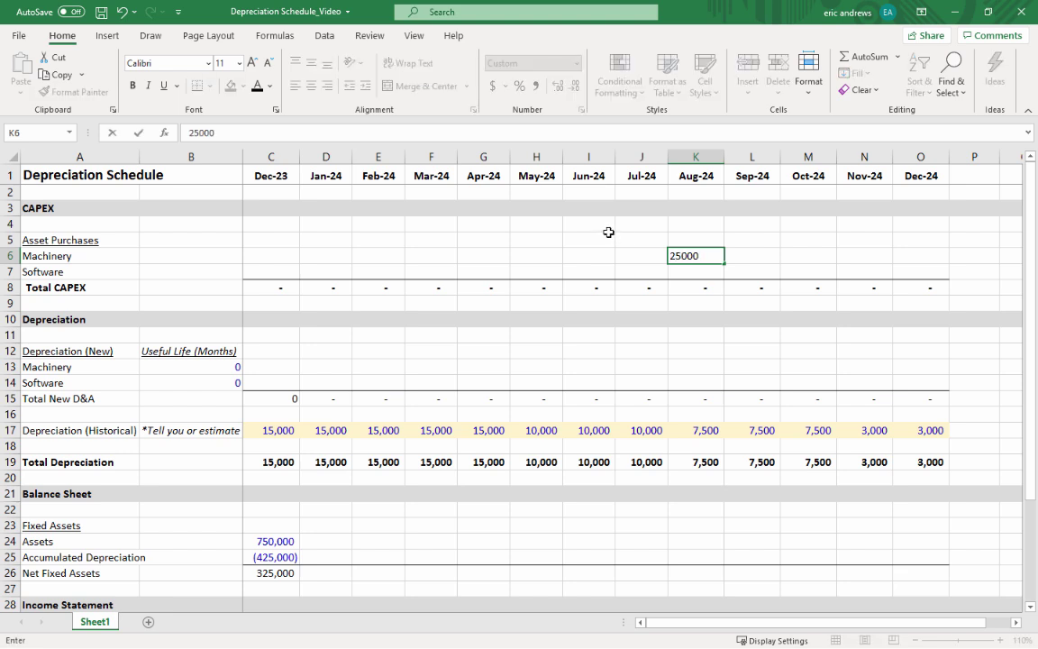
{"action": "type", "text": "0"}
{"action": "key", "text": "ctrl+Return"}
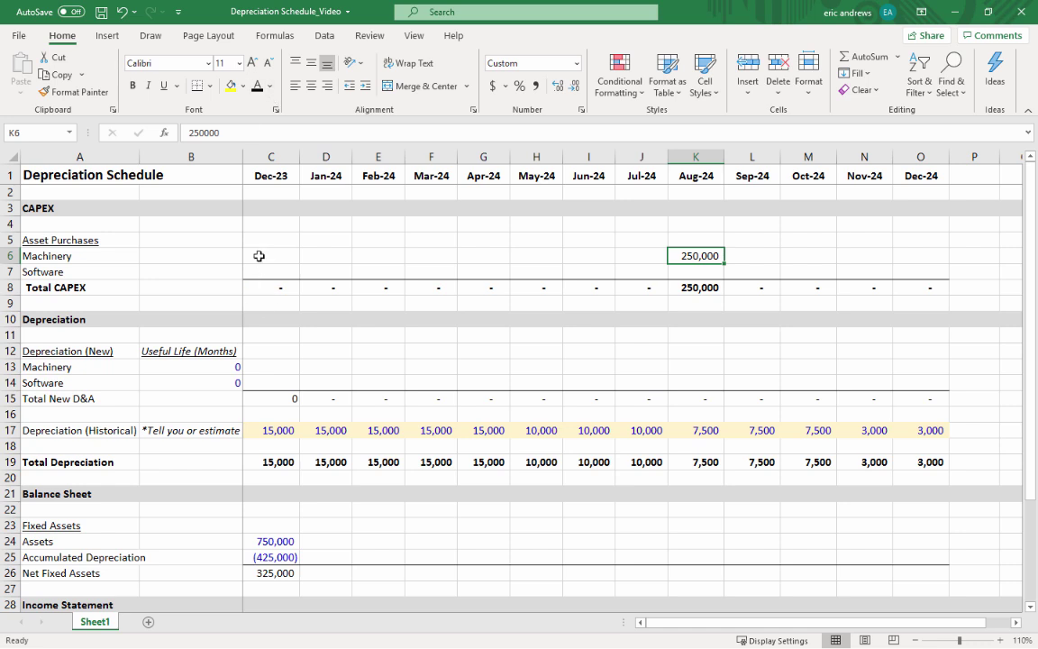
- Colour the font of the machinery and software purchase cells C6:O7 in the recently used dark blue
{"action": "left_click_drag", "start_coordinate": [259, 256], "coordinate": [908, 271]}
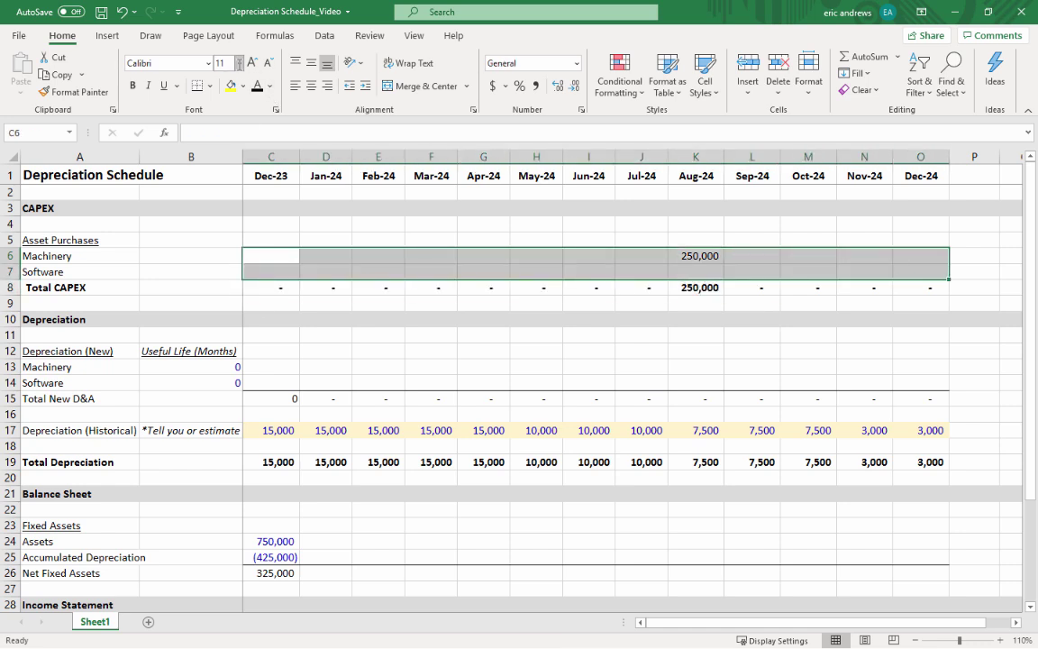
{"action": "left_click", "coordinate": [270, 90]}
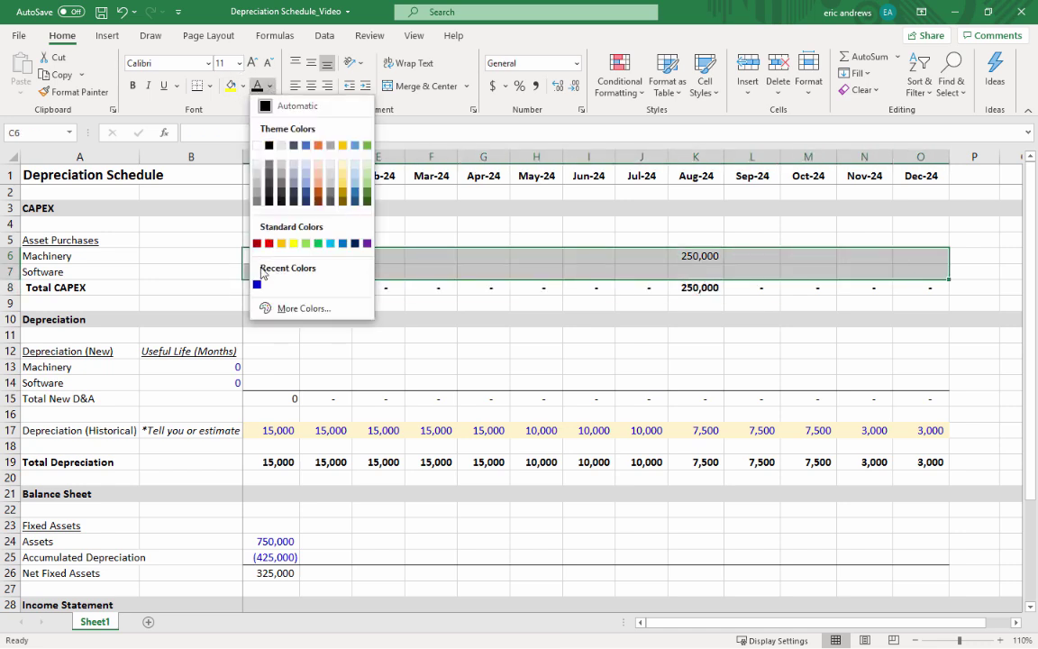
{"action": "left_click", "coordinate": [257, 284]}
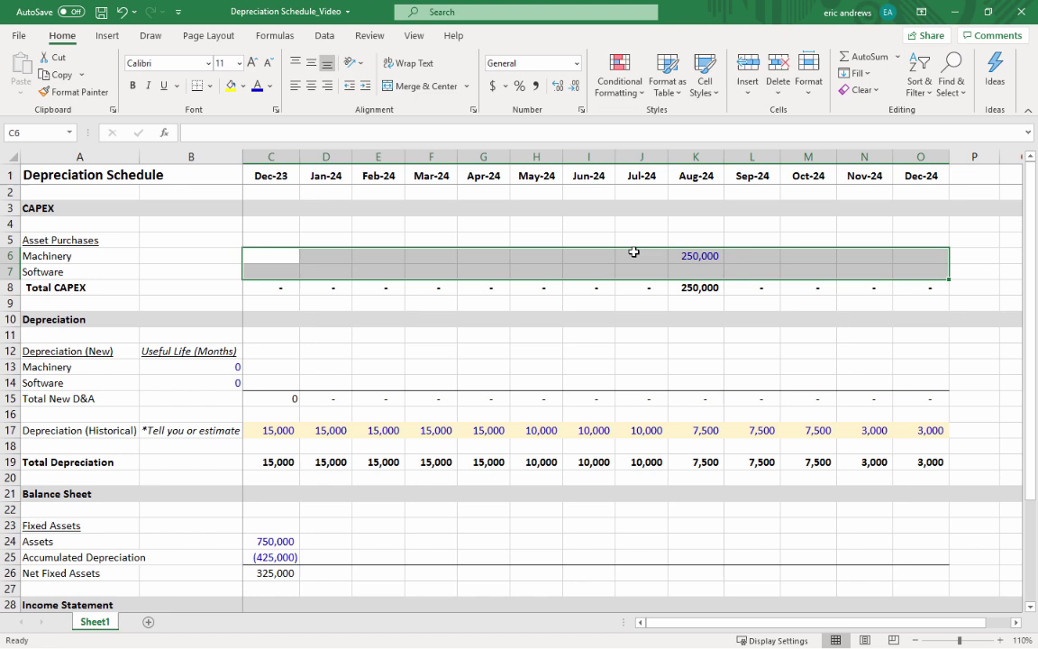
{"action": "left_click", "coordinate": [696, 256]}
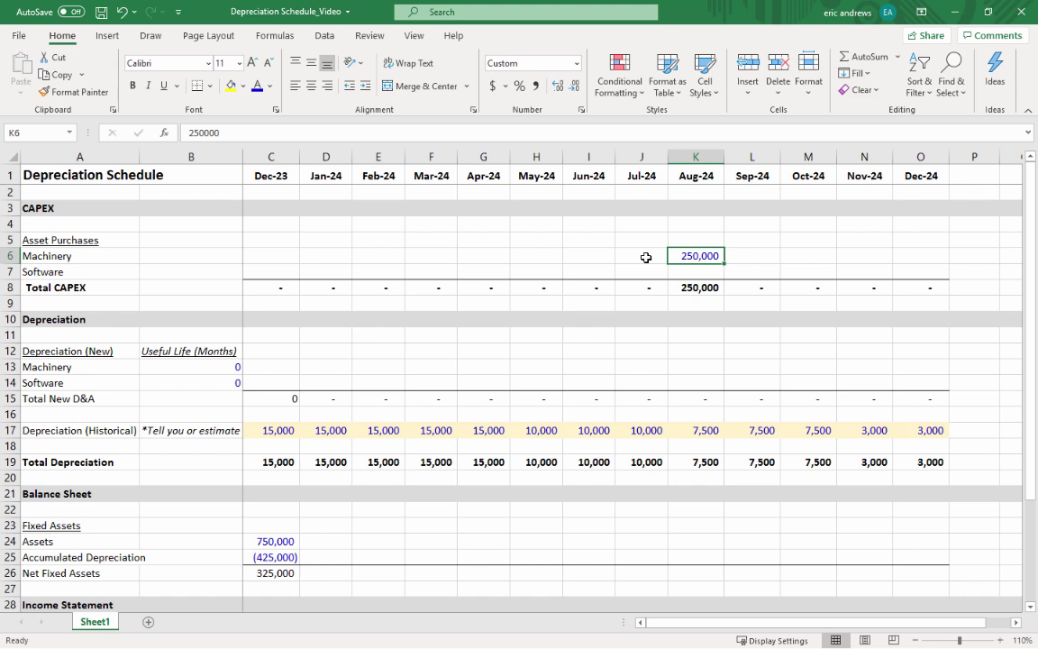
{"action": "key", "text": "Left"}
{"action": "key", "text": "Left"}
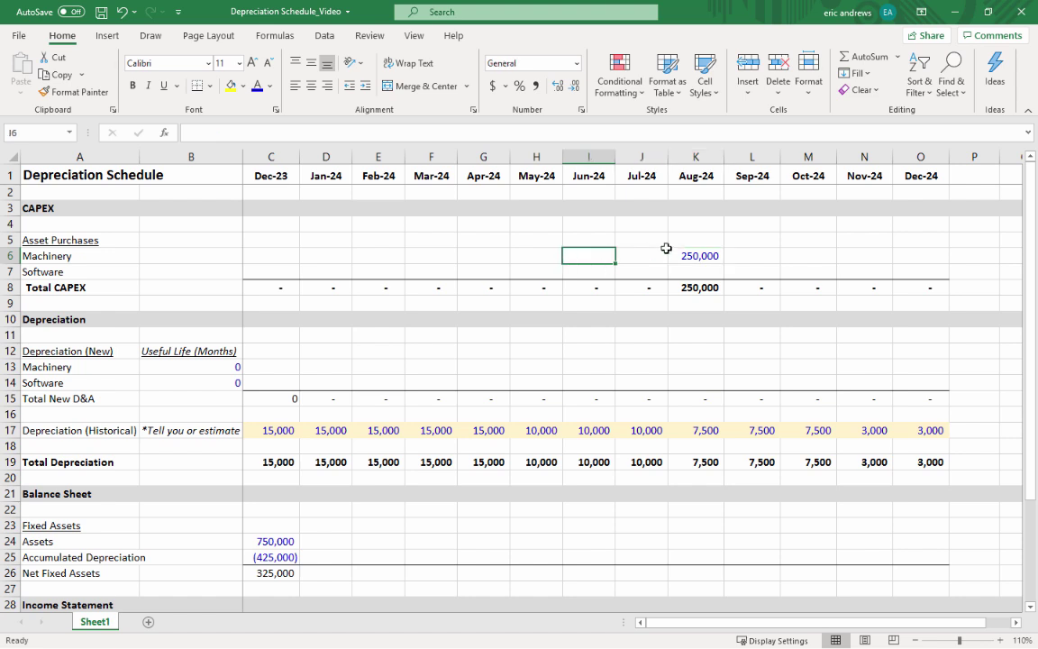
{"action": "left_click", "coordinate": [676, 255]}
- Enter a 160,000 software purchase for Mar-24 in the CAPEX section (F7)
{"action": "left_click", "coordinate": [429, 273]}
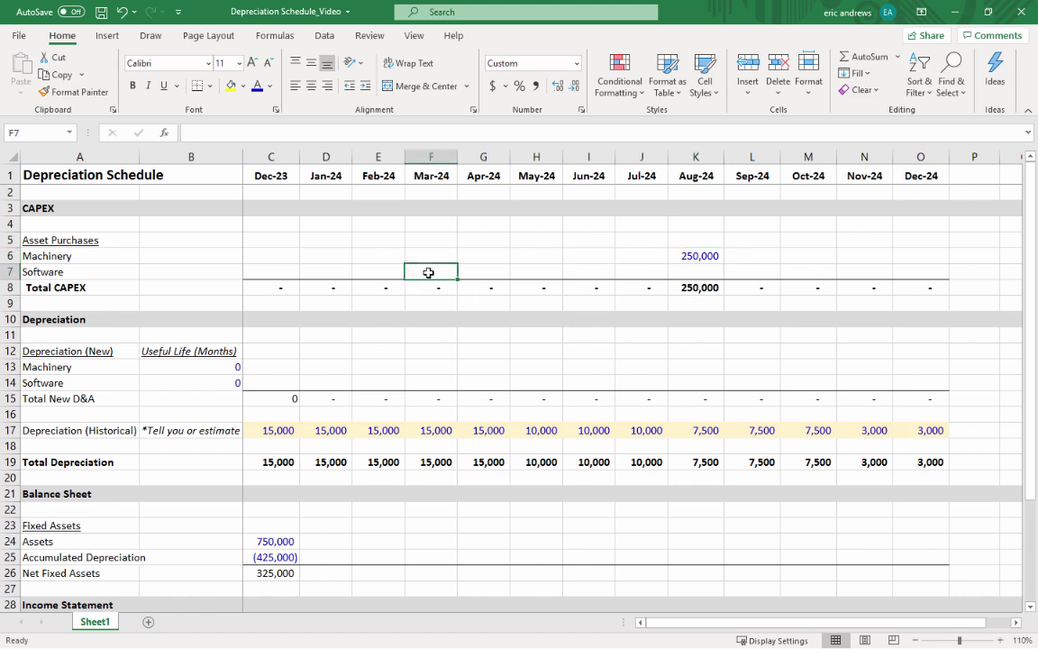
{"action": "left_click", "coordinate": [10, 271]}
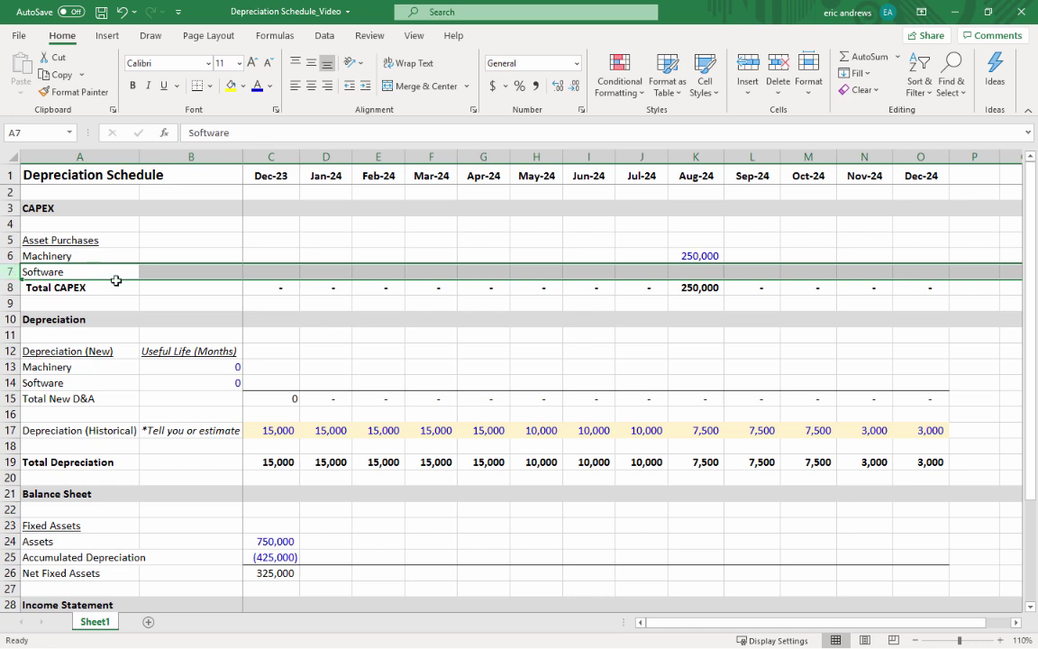
{"action": "left_click", "coordinate": [433, 273]}
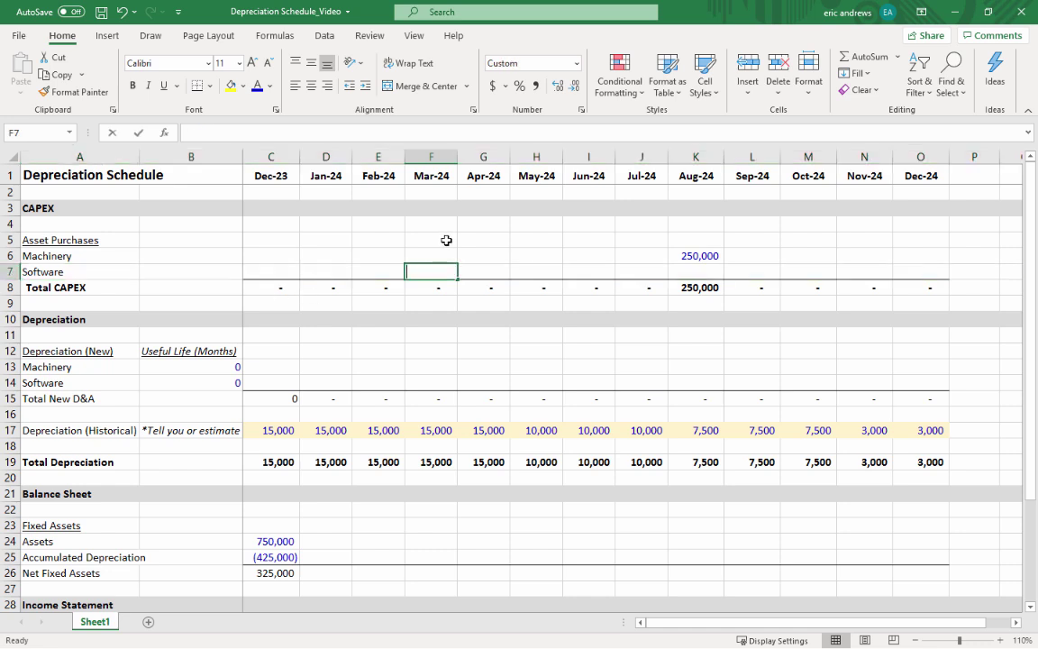
{"action": "type", "text": "160000"}
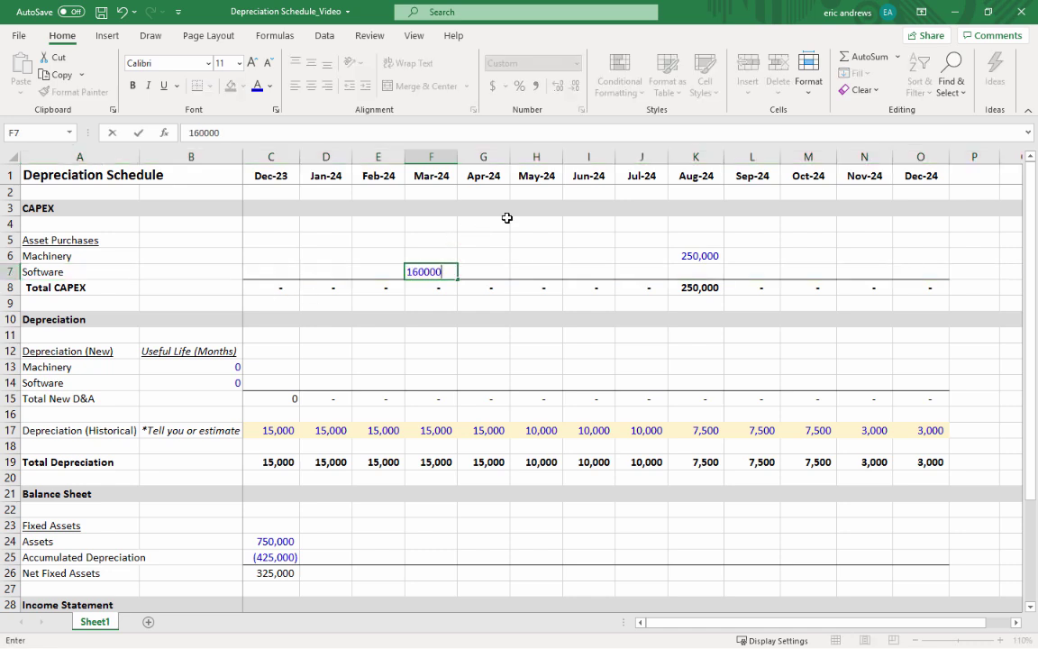
{"action": "key", "text": "ctrl+Return"}
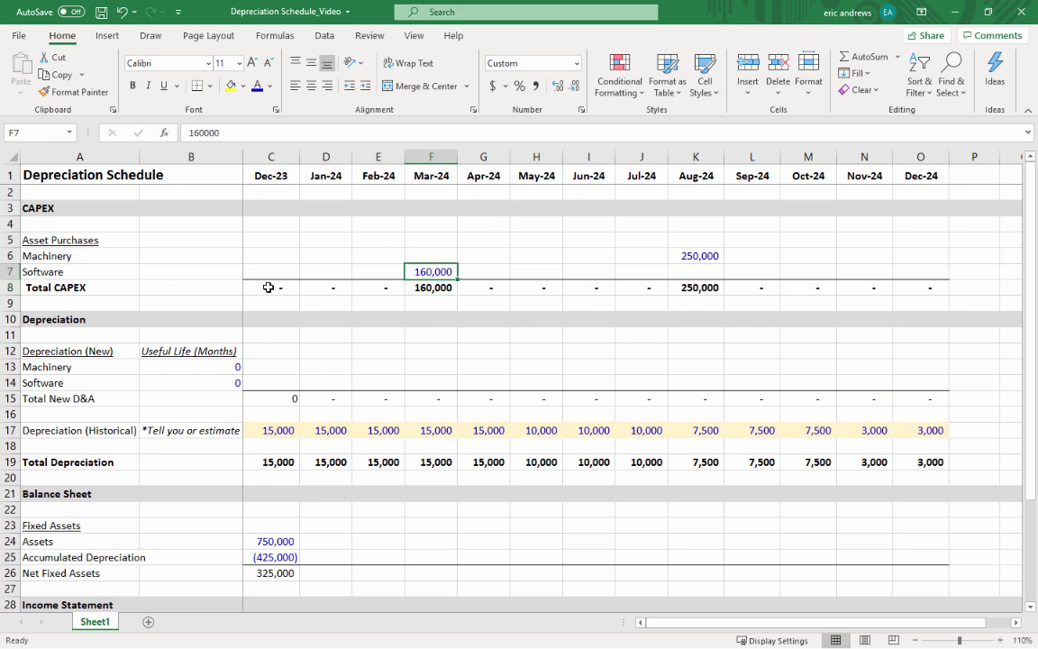
{"action": "left_click", "coordinate": [269, 286]}
{"action": "left_click_drag", "start_coordinate": [332, 287], "coordinate": [908, 287]}
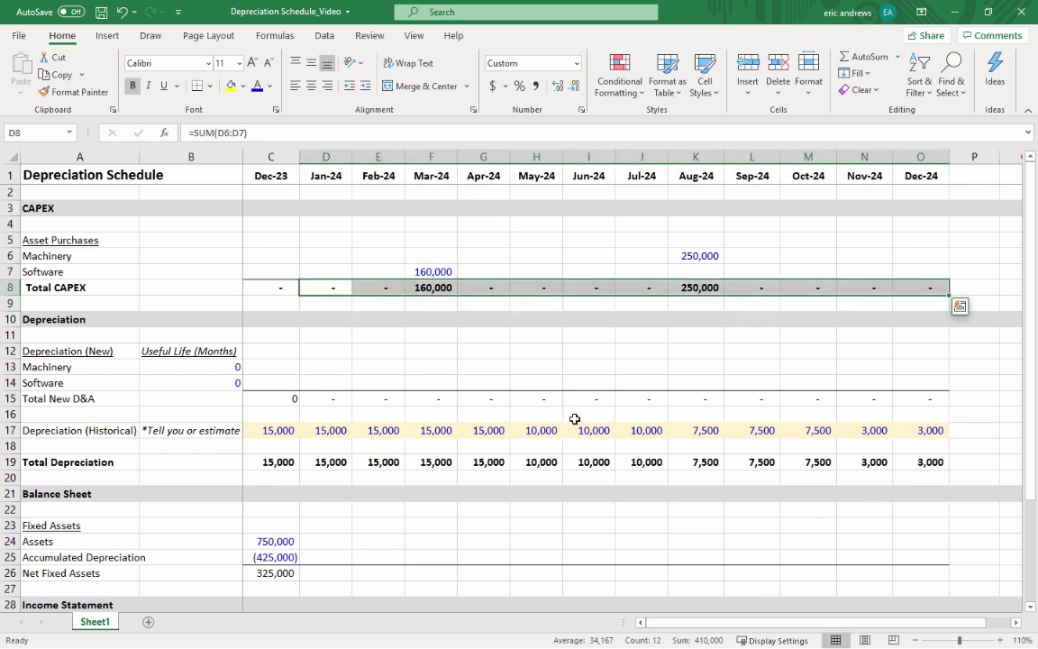
{"action": "left_click", "coordinate": [421, 365]}
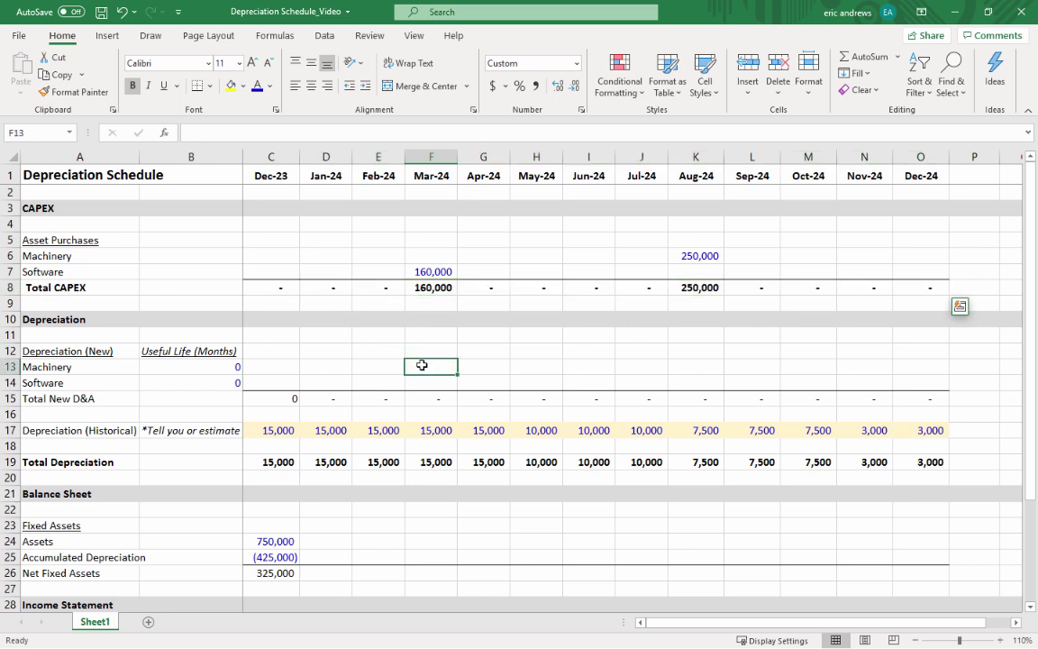
- Set the useful life to 12 months for machinery and 36 months for software
{"action": "left_click", "coordinate": [195, 368]}
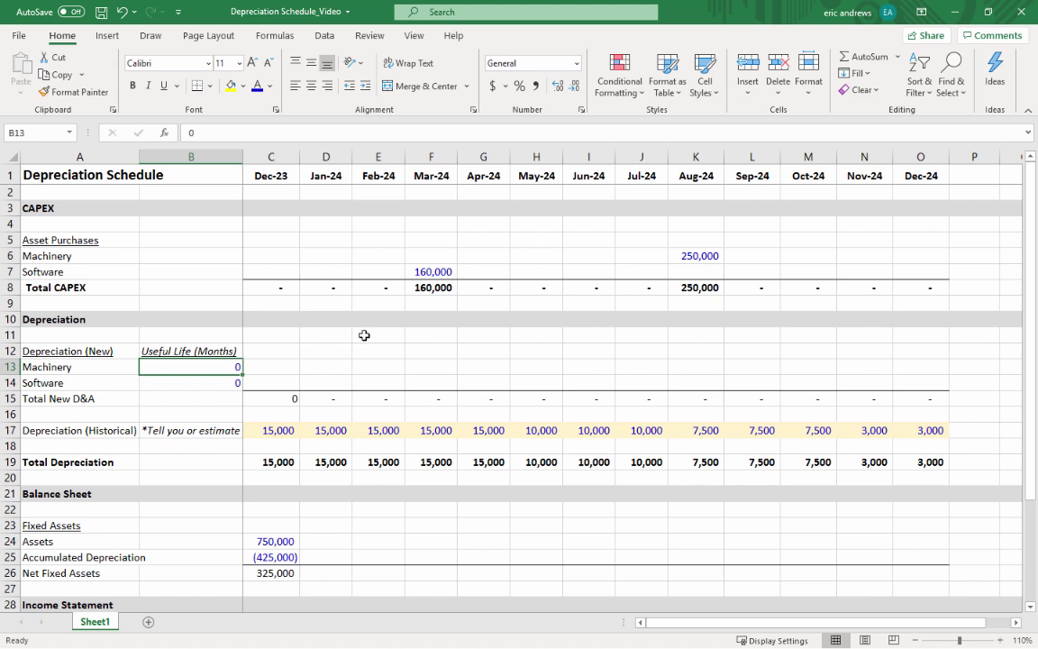
{"action": "type", "text": "12"}
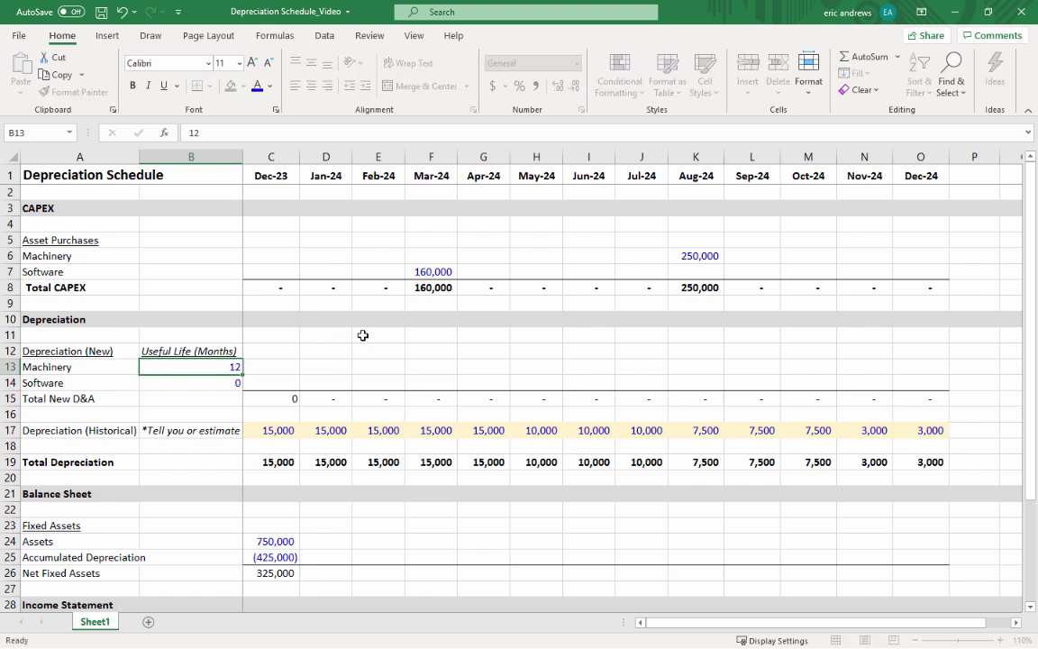
{"action": "key", "text": "Return"}
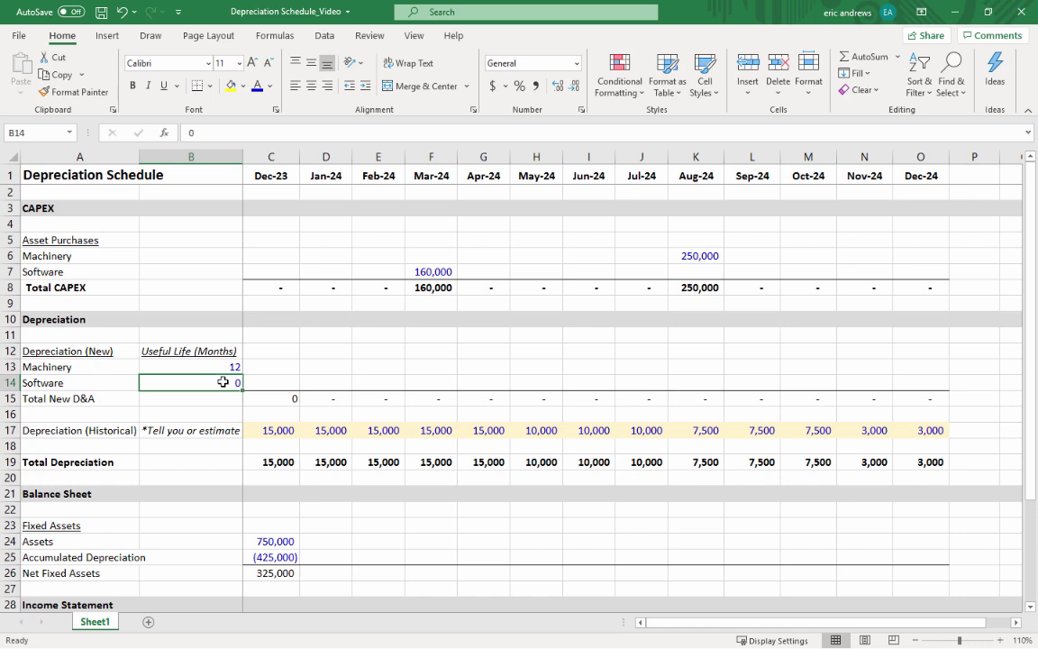
{"action": "type", "text": "36"}
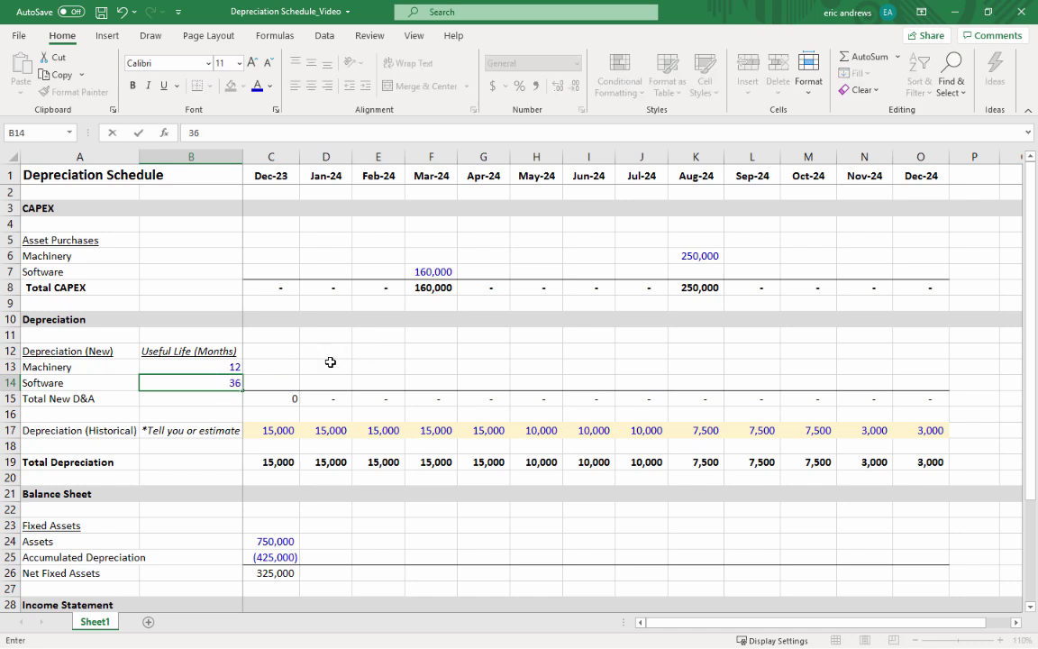
{"action": "key", "text": "Tab"}
{"action": "key", "text": "Up"}
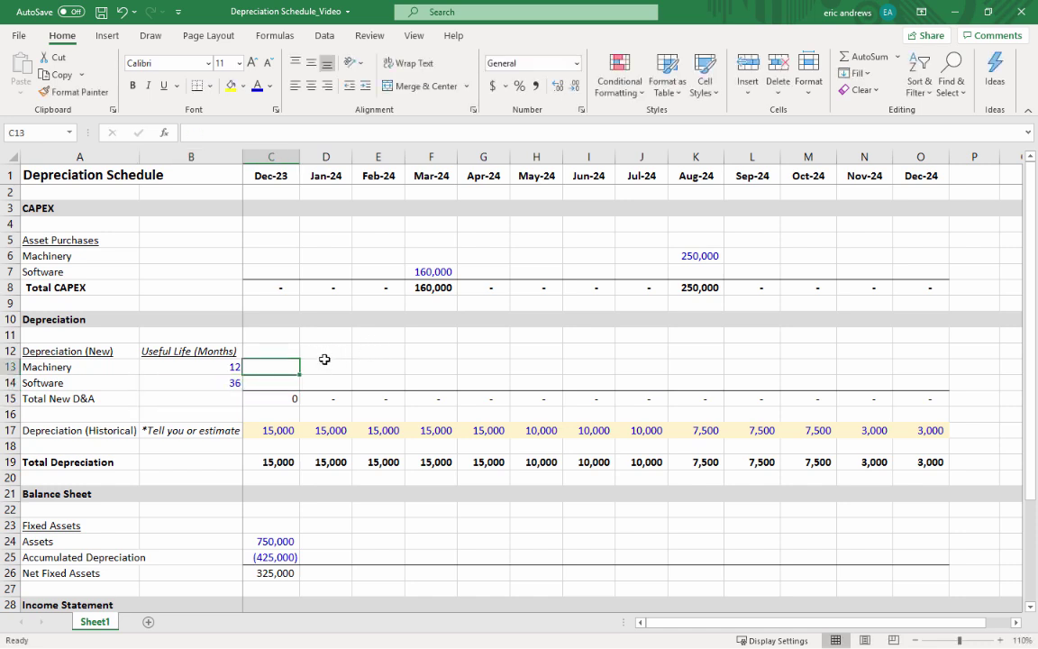
- Calculate the Aug-24 machinery depreciation in K13 with the absolute-reference formula =$K$6/$B$13
{"action": "left_click", "coordinate": [684, 364]}
{"action": "type", "text": "="}
{"action": "left_click", "coordinate": [688, 257]}
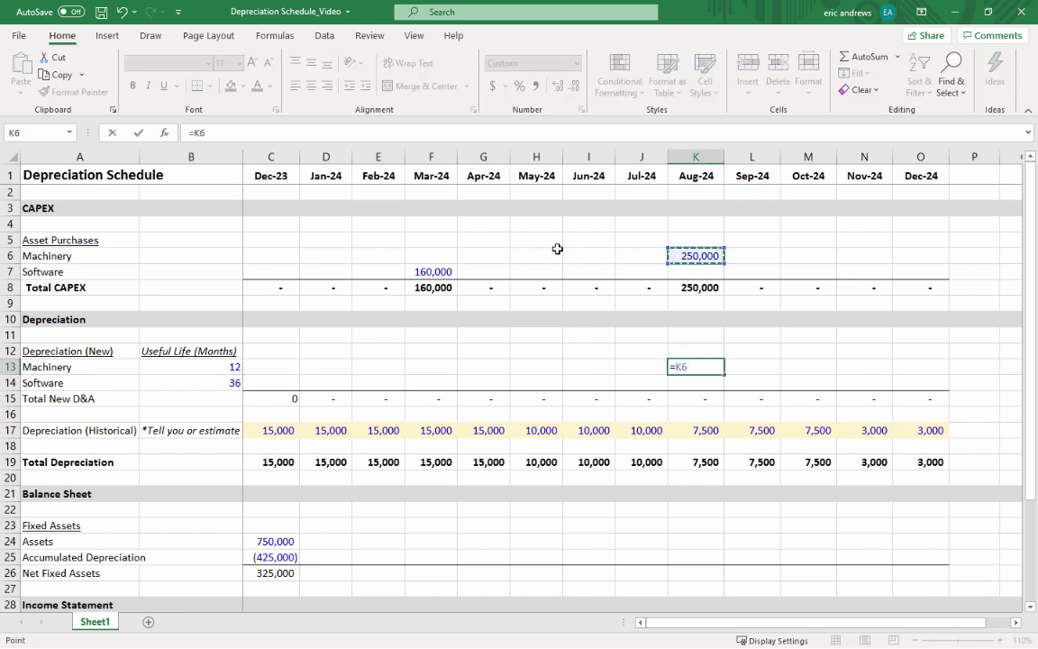
{"action": "key", "text": "F4"}
{"action": "type", "text": "/"}
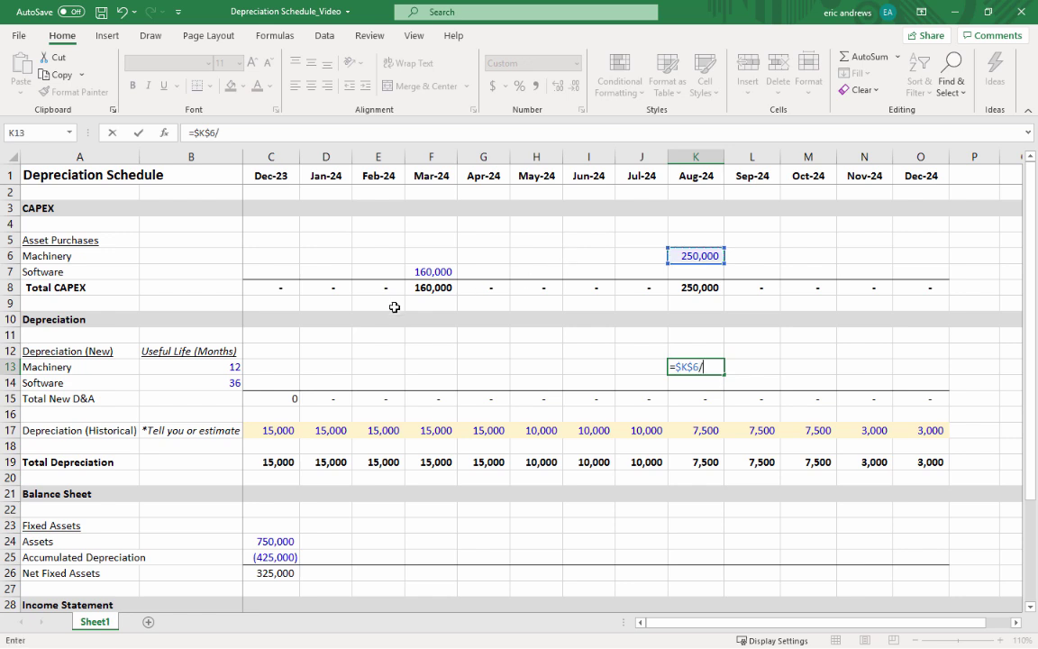
{"action": "left_click", "coordinate": [216, 366]}
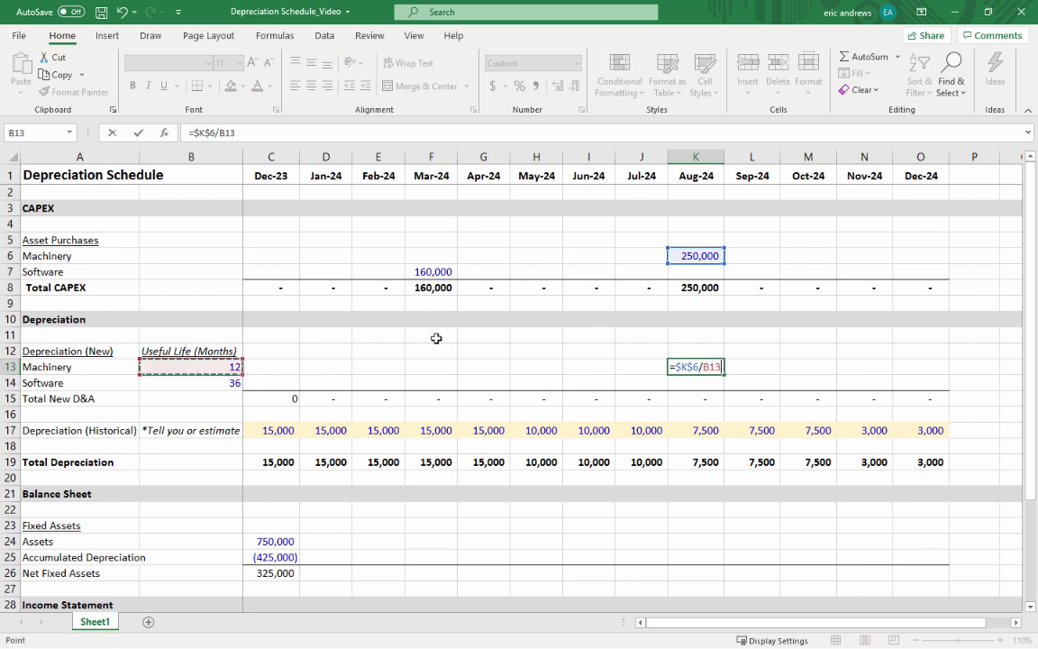
{"action": "key", "text": "F4"}
{"action": "key", "text": "ctrl+Return"}
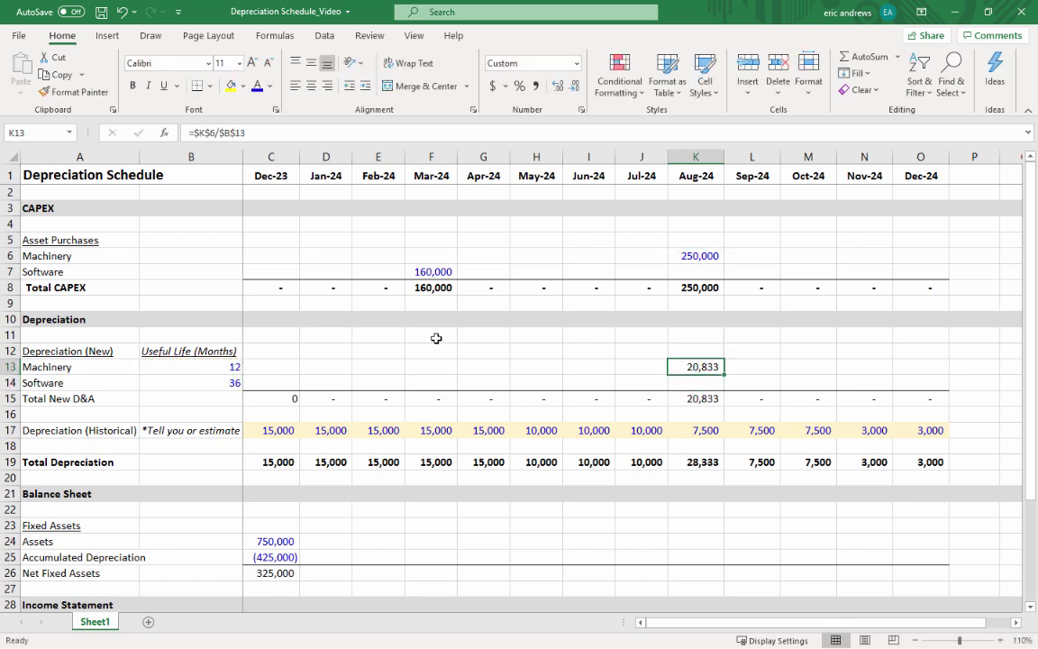
- Copy the Aug-24 machinery depreciation formula across the row through Dec-24 (K13:O13)
{"action": "key", "text": "ctrl+c"}
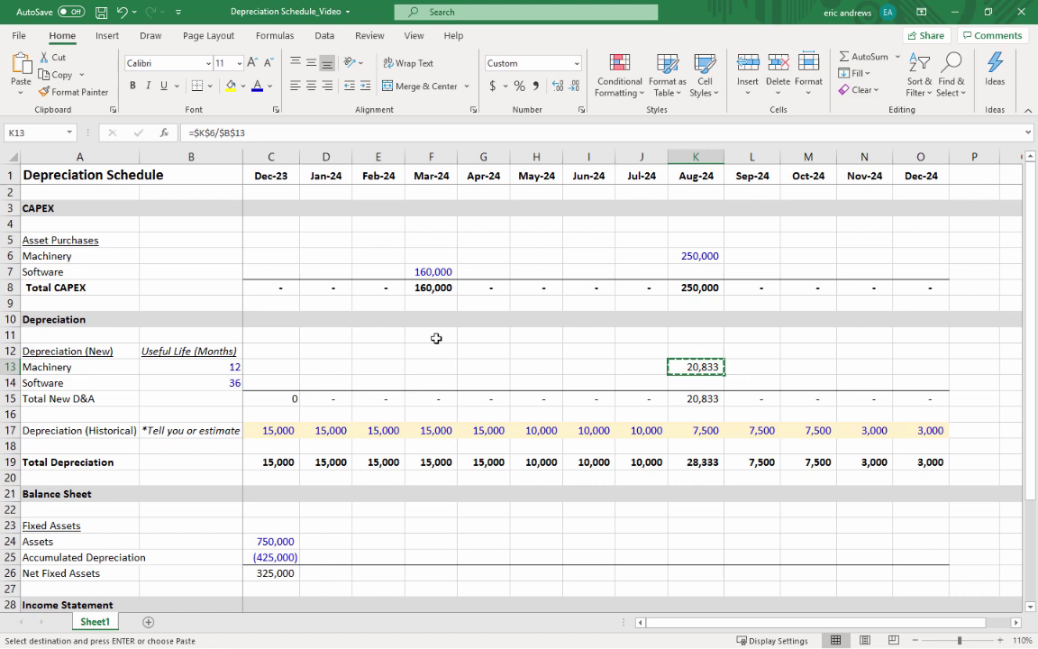
{"action": "key", "text": "shift+Right"}
{"action": "key", "text": "shift+Right"}
{"action": "key", "text": "shift+Right"}
{"action": "key", "text": "shift+Right"}
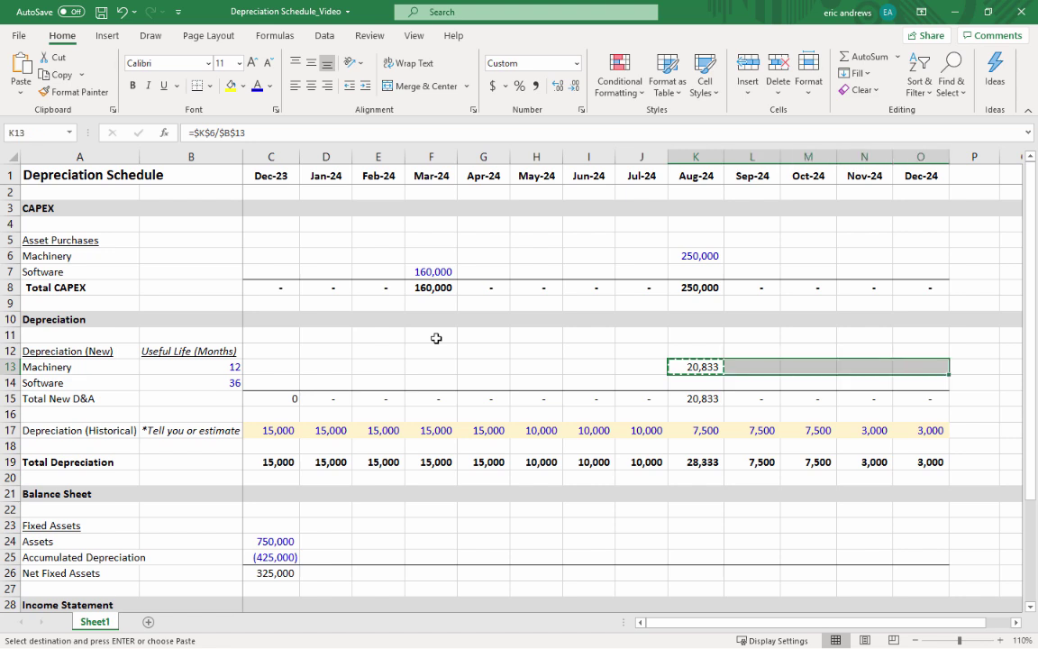
{"action": "key", "text": "ctrl+v"}
{"action": "key", "text": "shift+Left"}
{"action": "key", "text": "shift+Left"}
{"action": "key", "text": "shift+Left"}
{"action": "key", "text": "shift+Left"}
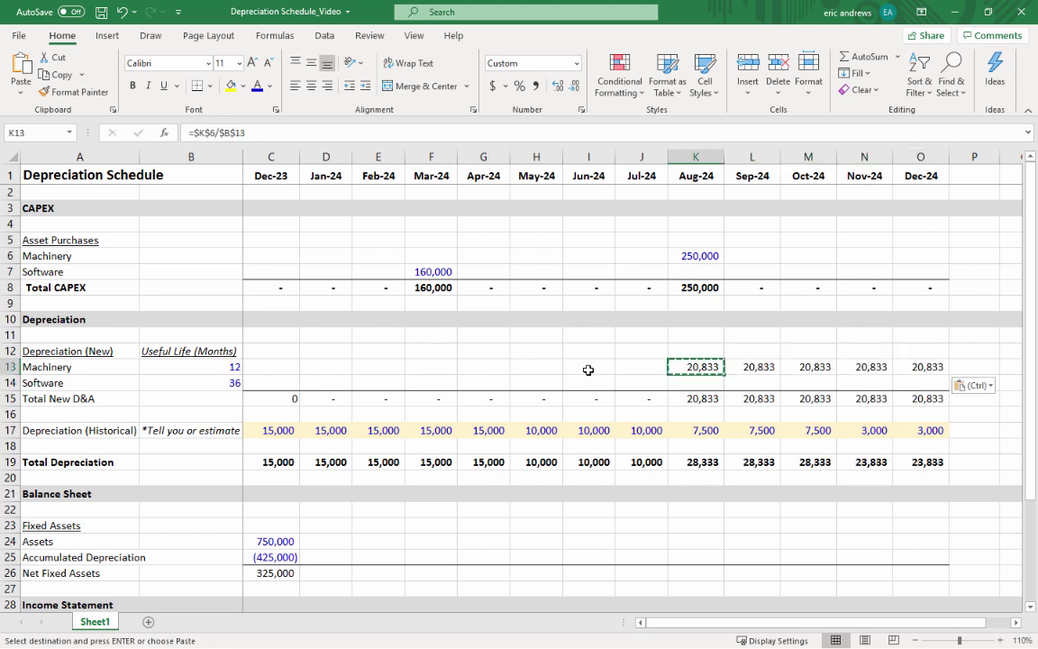
{"action": "key", "text": "Escape"}
{"action": "key", "text": "Right"}
{"action": "key", "text": "Right"}
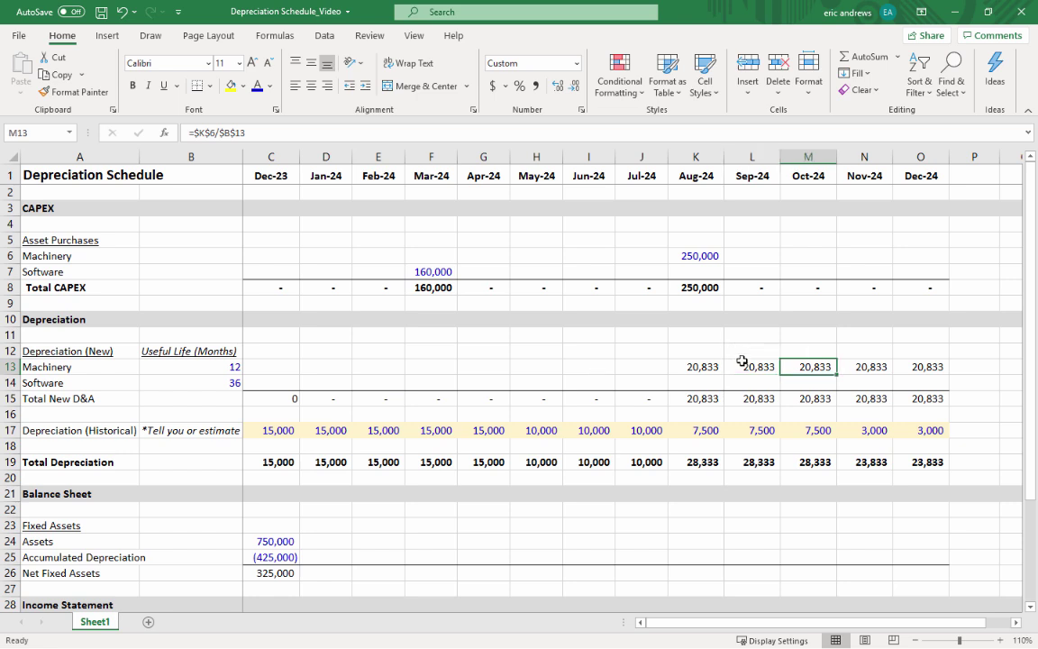
{"action": "left_click_drag", "start_coordinate": [701, 368], "coordinate": [925, 366]}
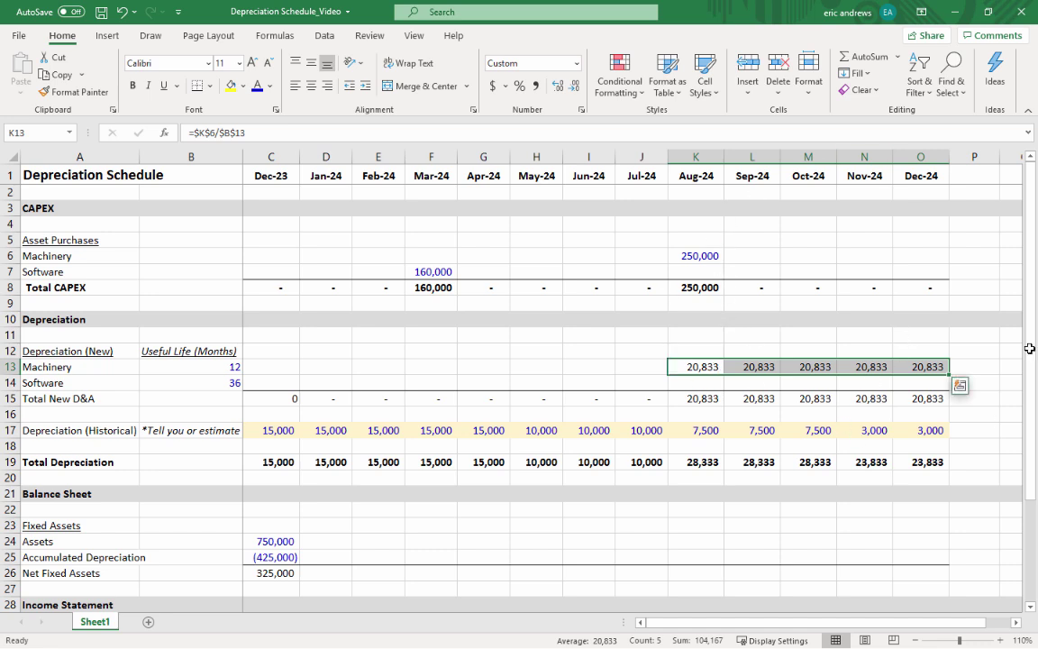
{"action": "left_click", "coordinate": [205, 368]}
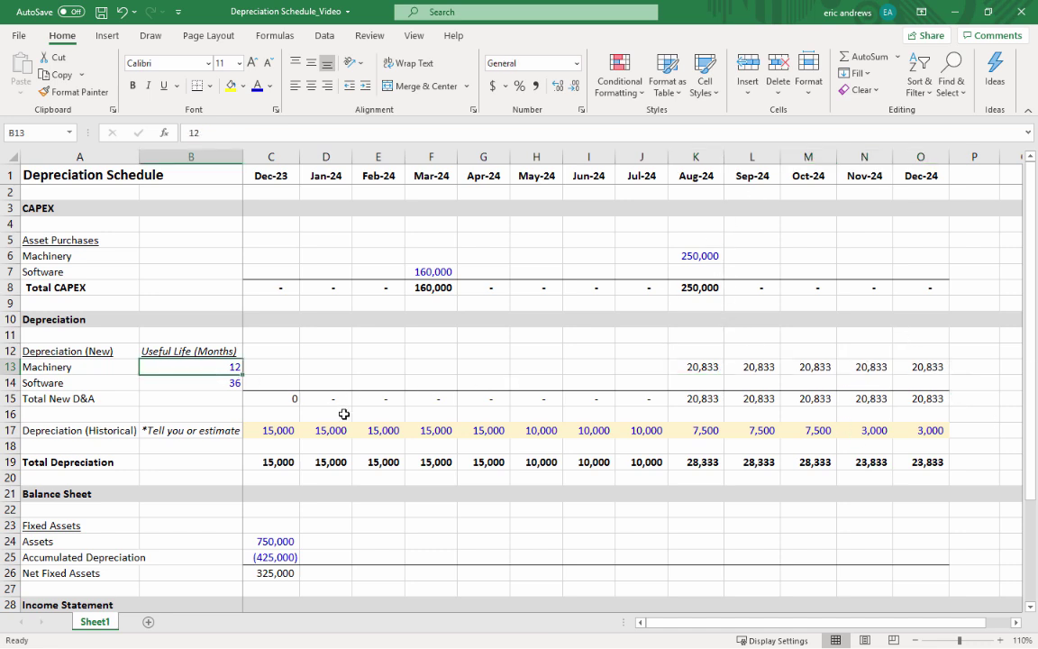
- Calculate the Mar-24 software depreciation in F14 with the absolute-reference formula =$F$7/$B$14
{"action": "left_click", "coordinate": [420, 385]}
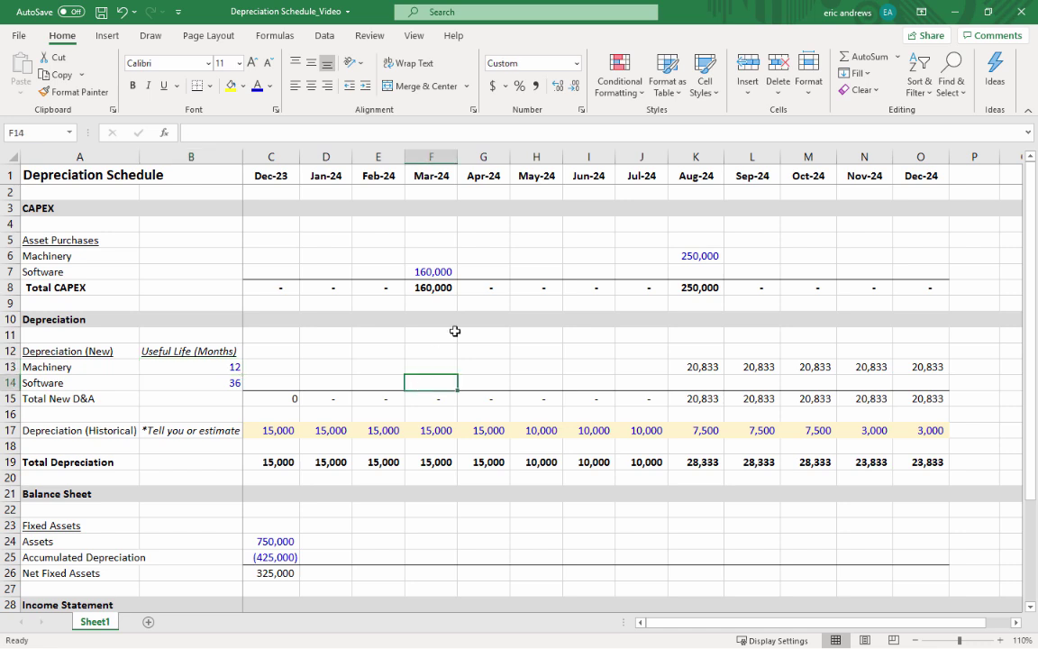
{"action": "type", "text": "="}
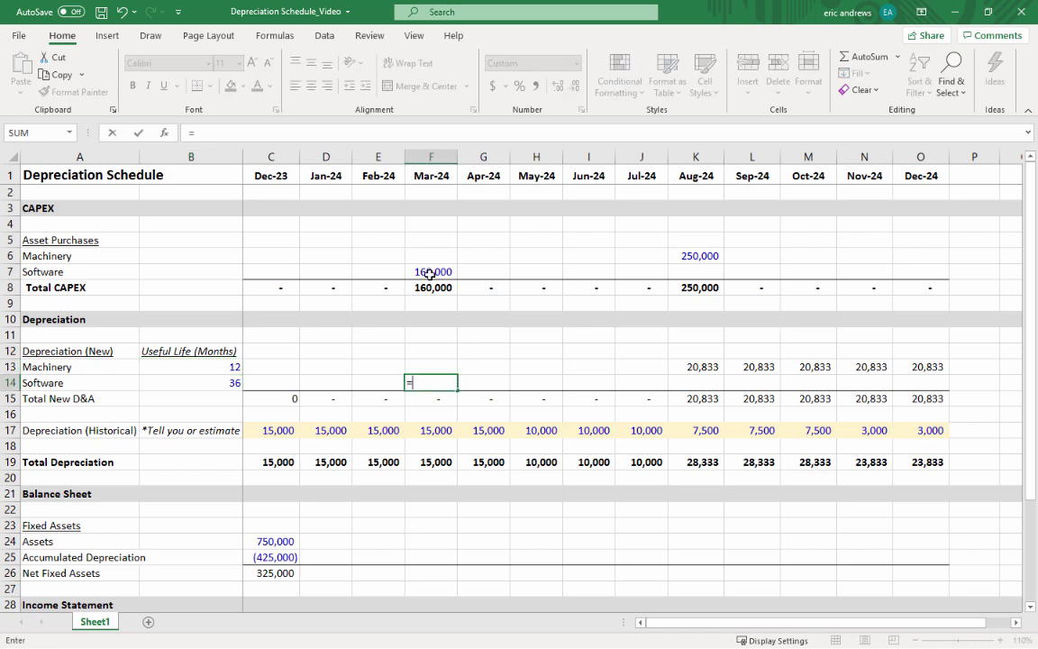
{"action": "left_click", "coordinate": [432, 273]}
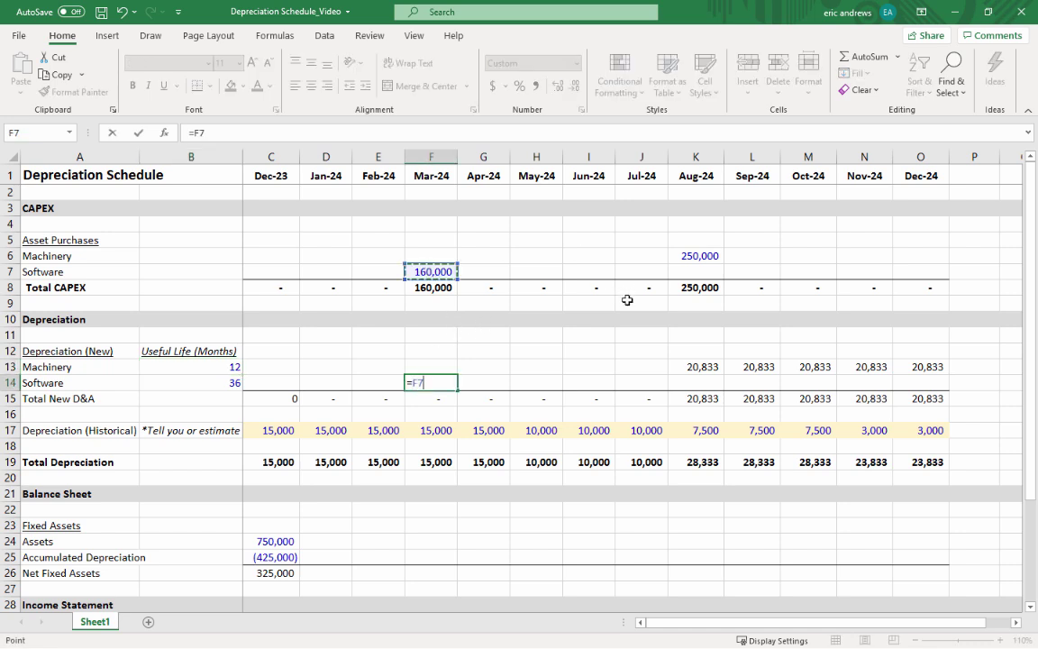
{"action": "key", "text": "F4"}
{"action": "type", "text": "/"}
{"action": "left_click", "coordinate": [232, 383]}
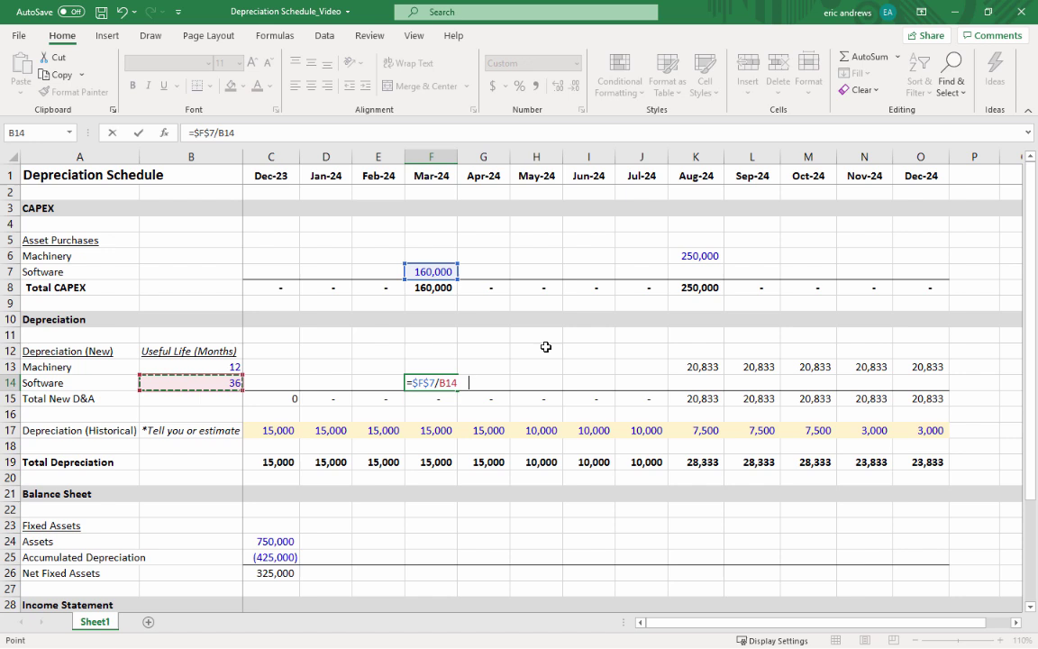
{"action": "key", "text": "F4"}
{"action": "key", "text": "Return"}
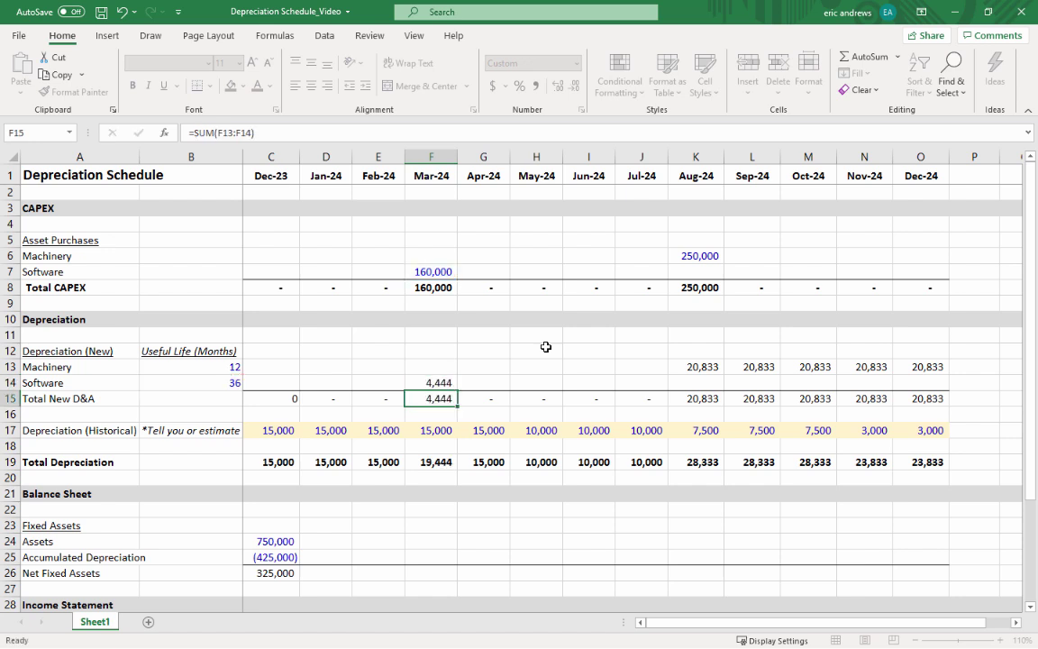
- Copy the Mar-24 software depreciation formula across Apr-24 through Dec-24 (G14:O14)
{"action": "key", "text": "Up"}
{"action": "key", "text": "ctrl+c"}
{"action": "key", "text": "Right"}
{"action": "key", "text": "shift+Right"}
{"action": "key", "text": "shift+Right"}
{"action": "key", "text": "shift+Right"}
{"action": "key", "text": "shift+Right"}
{"action": "key", "text": "shift+Right"}
{"action": "key", "text": "shift+Right"}
{"action": "key", "text": "shift+Right"}
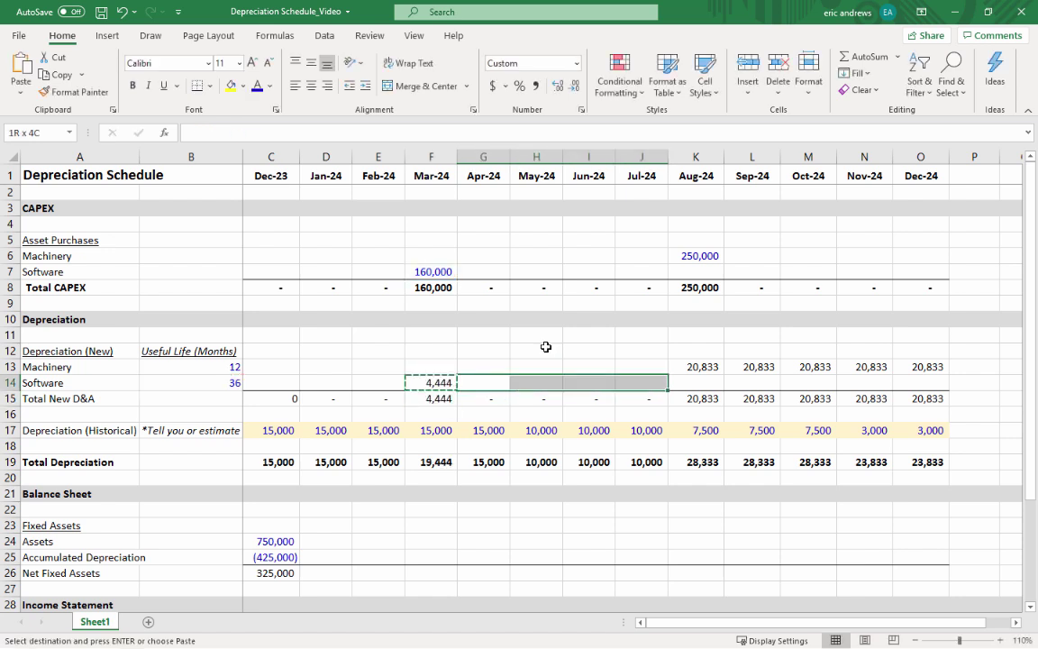
{"action": "key", "text": "shift+Right"}
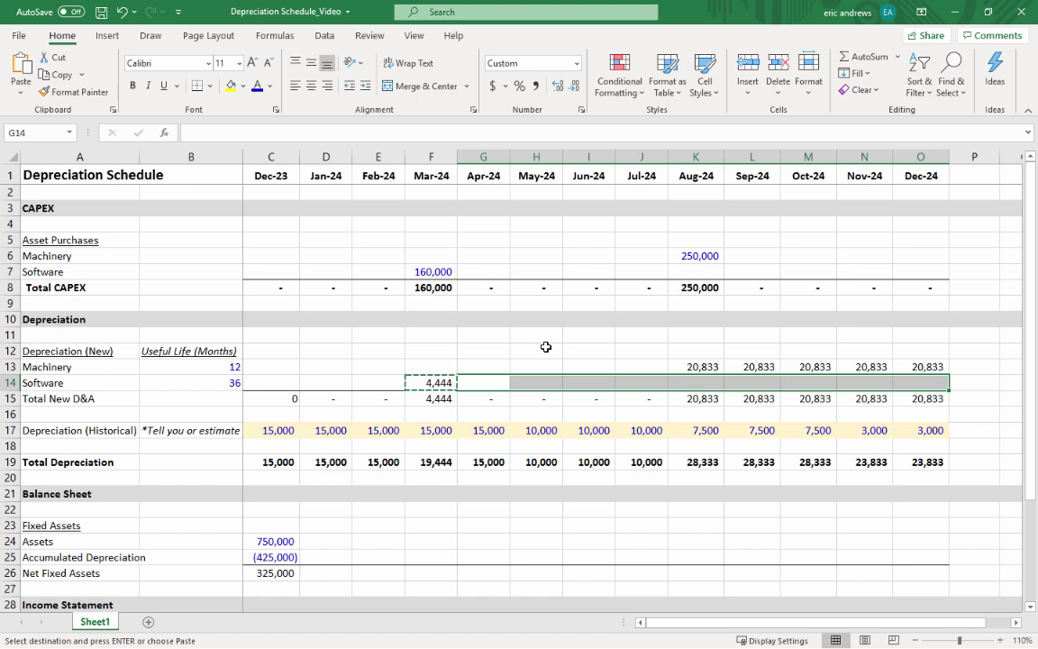
{"action": "key", "text": "ctrl+v"}
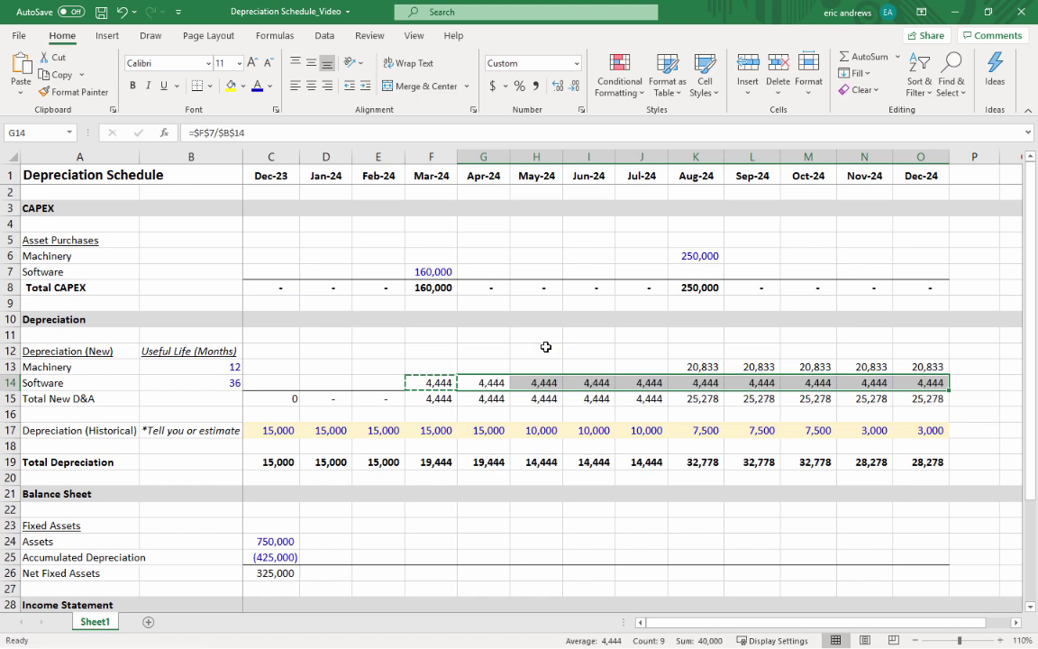
{"action": "key", "text": "Return"}
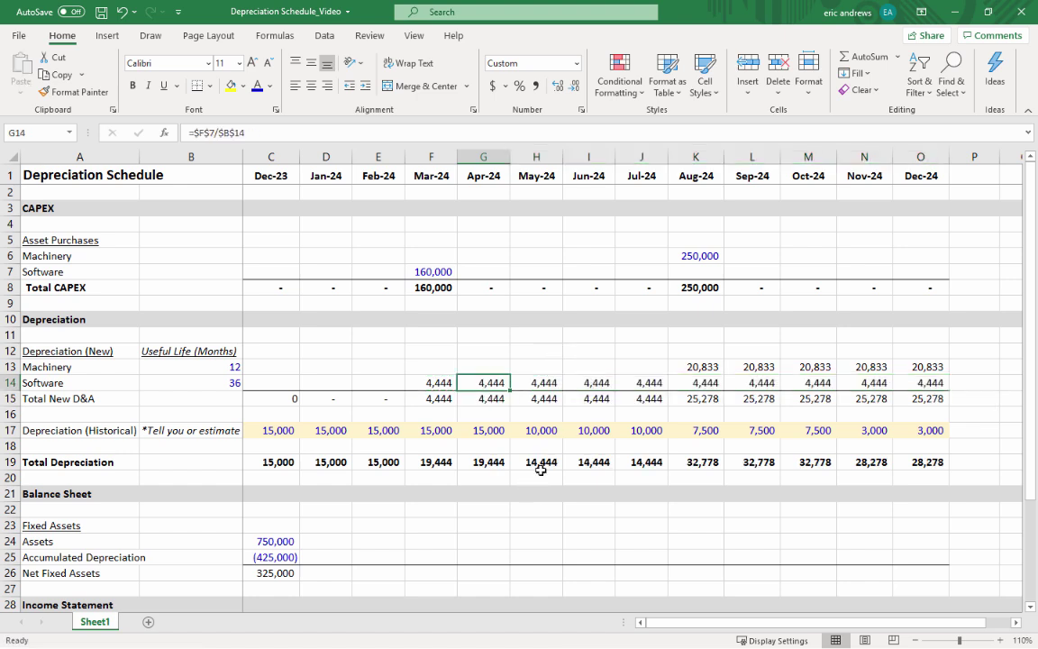
- Examine the Total New D&A row, the monthly historical depreciation inputs in row 17 and the Total Depreciation formula in C19
{"action": "left_click", "coordinate": [425, 382]}
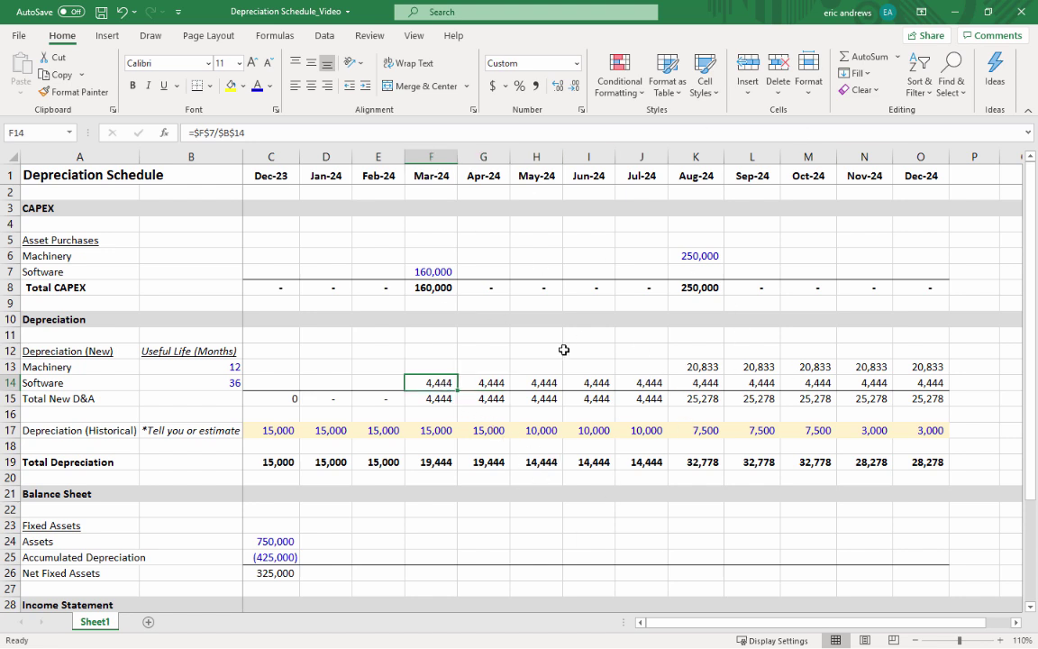
{"action": "left_click", "coordinate": [9, 398]}
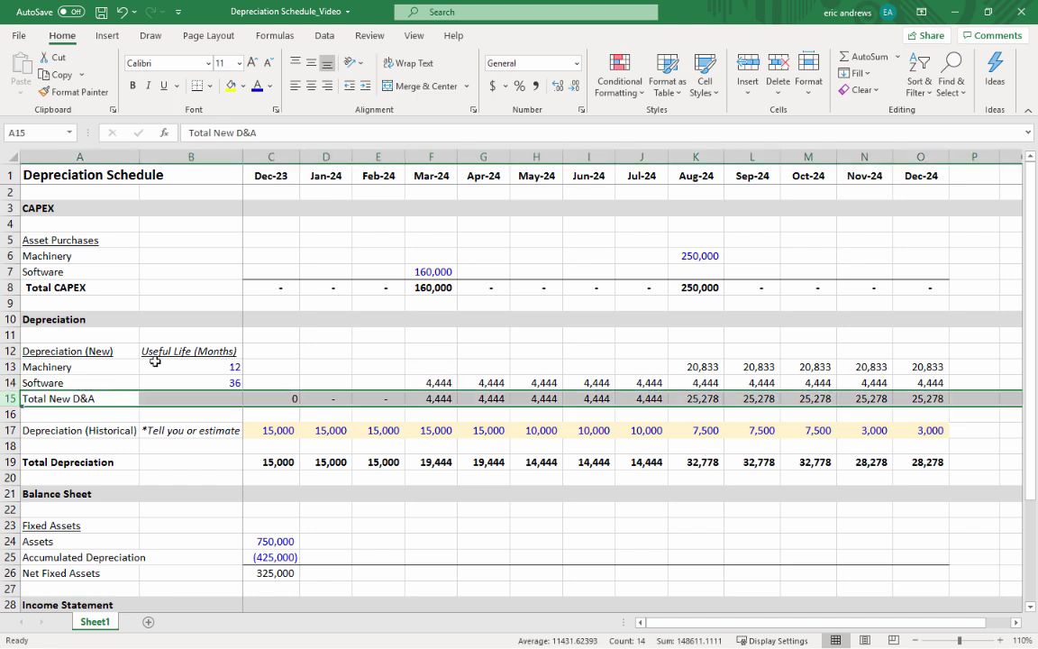
{"action": "left_click", "coordinate": [106, 432]}
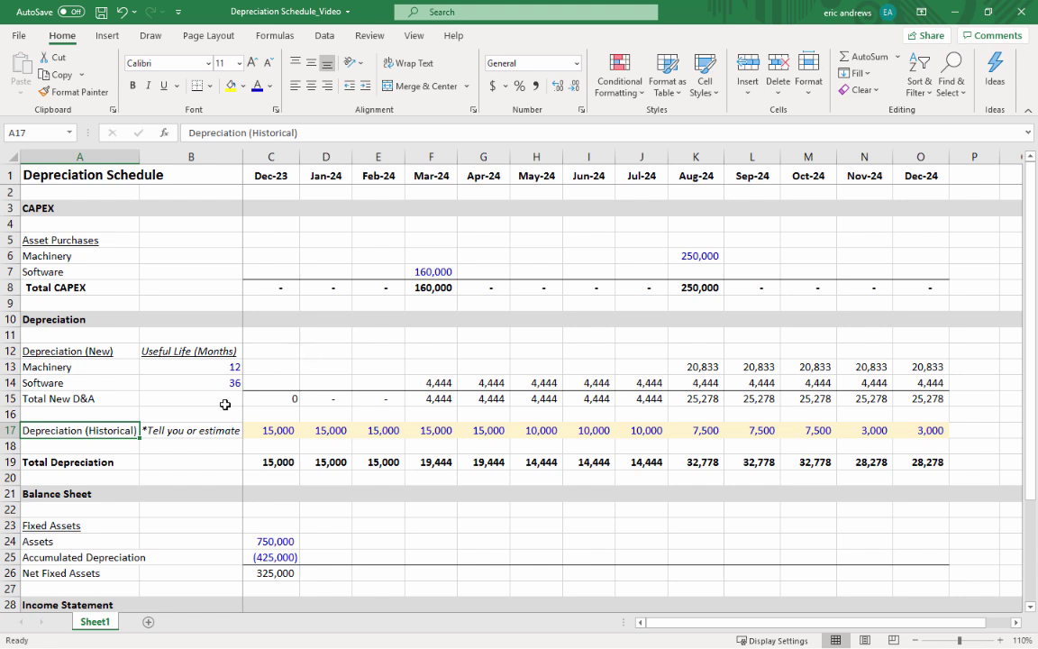
{"action": "left_click", "coordinate": [270, 430]}
{"action": "left_click", "coordinate": [202, 431]}
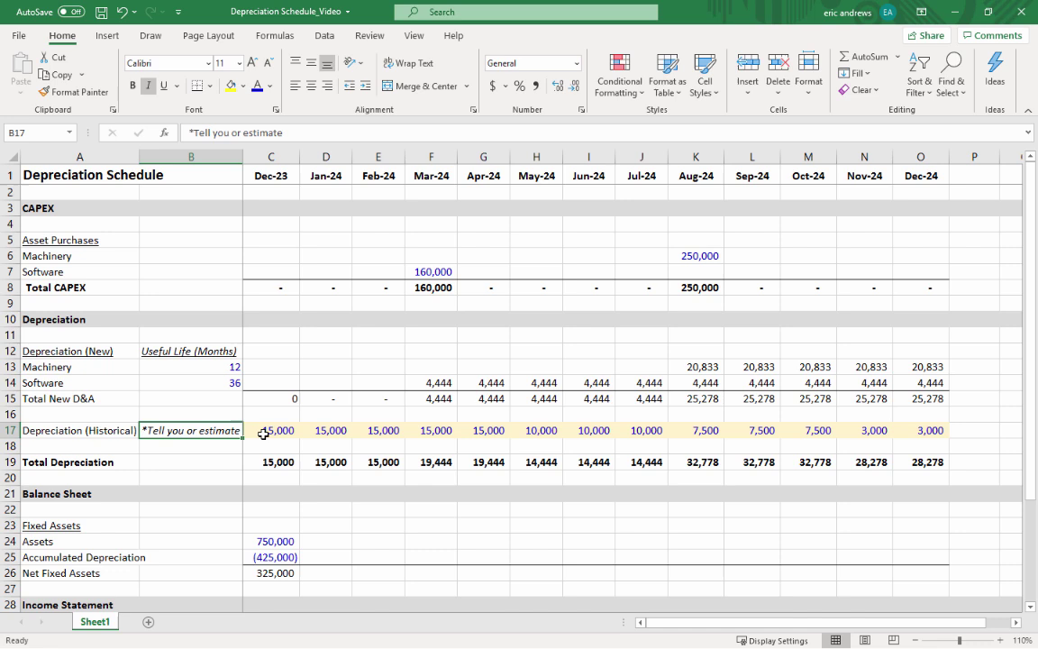
{"action": "left_click", "coordinate": [273, 429]}
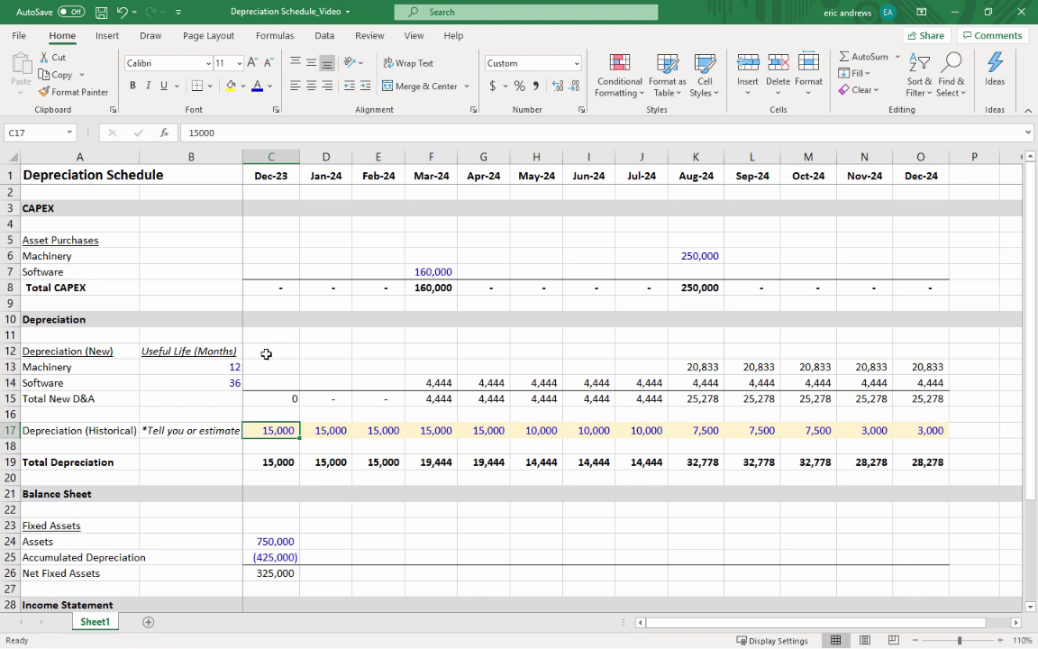
{"action": "left_click_drag", "start_coordinate": [269, 430], "coordinate": [922, 431]}
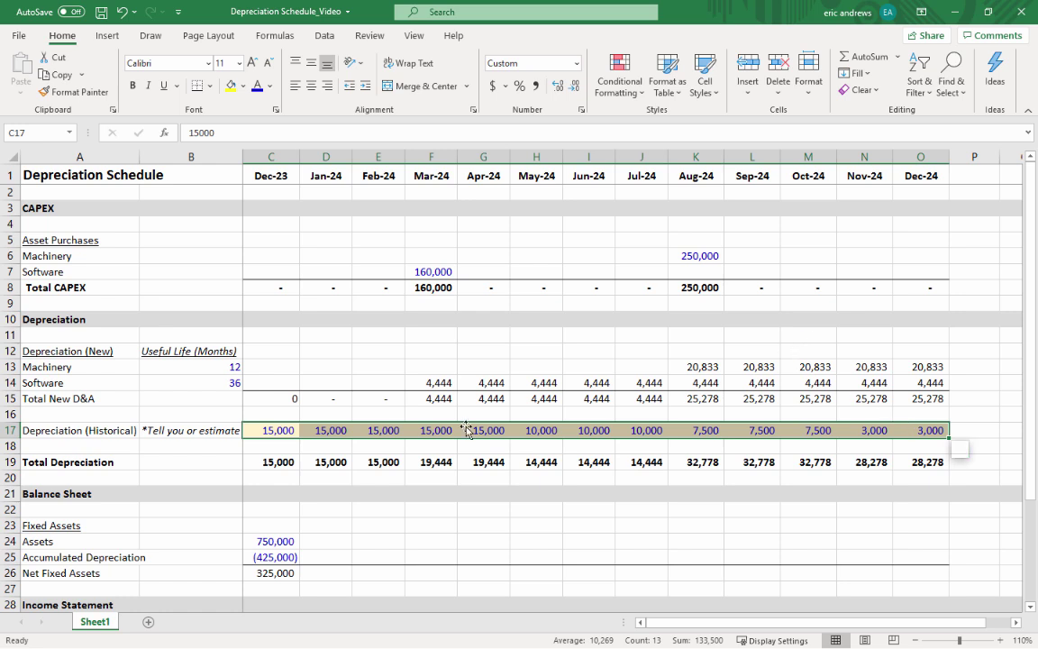
{"action": "left_click", "coordinate": [272, 430]}
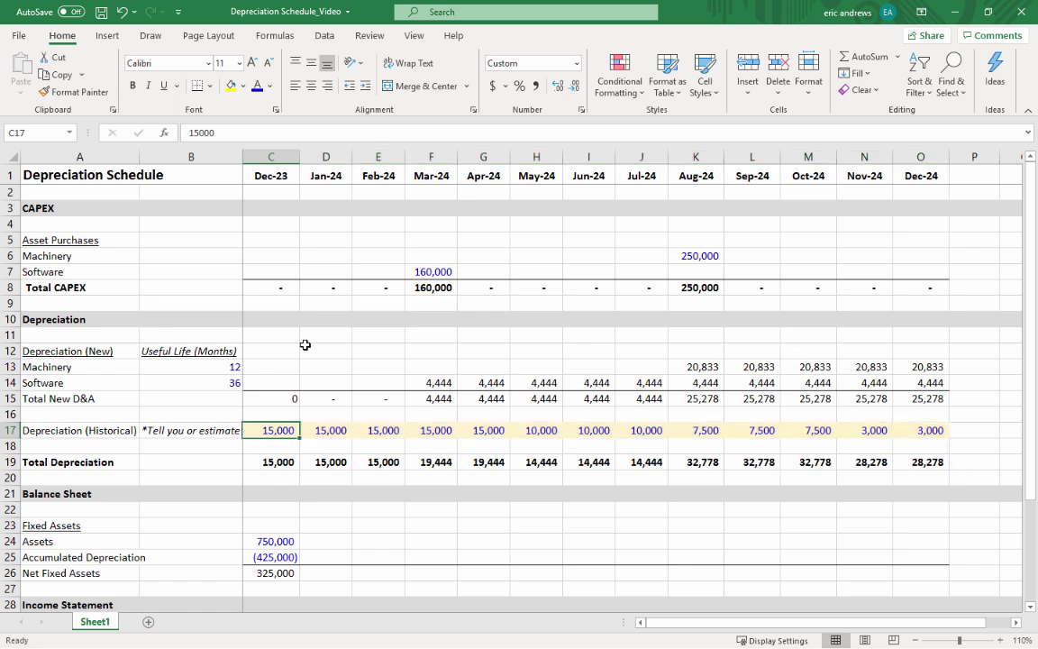
{"action": "left_click", "coordinate": [317, 431]}
{"action": "left_click", "coordinate": [281, 431]}
{"action": "left_click", "coordinate": [272, 462]}
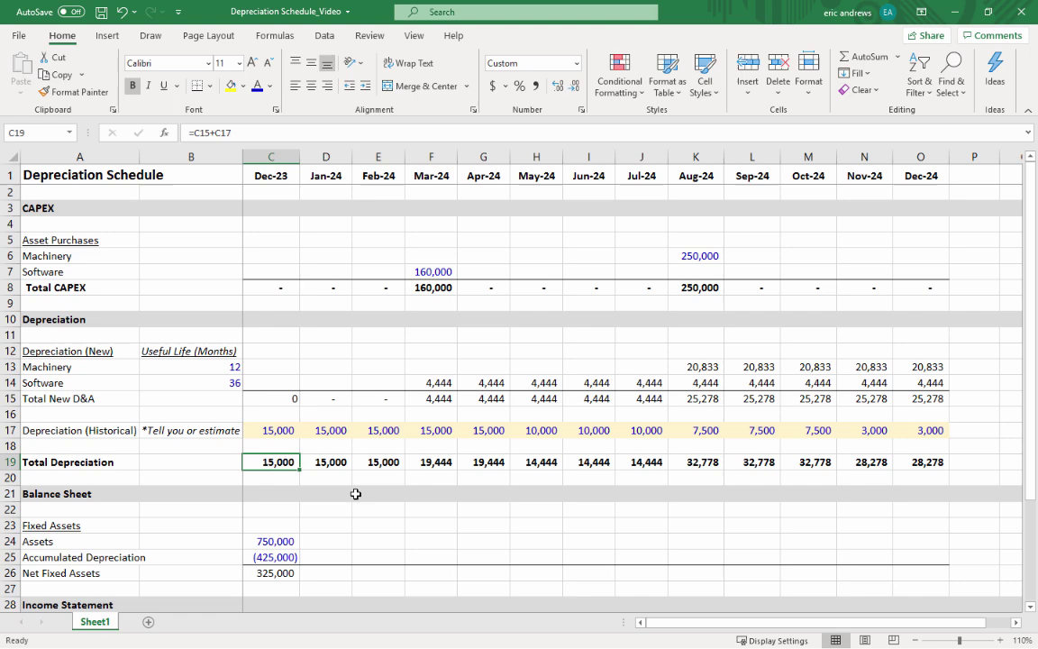
- Examine the Dec-23 assets, accumulated depreciation and net fixed assets in the Balance Sheet section (C24:C26)
{"action": "scroll", "coordinate": [505, 365], "scroll_direction": "down", "scroll_amount": 5}
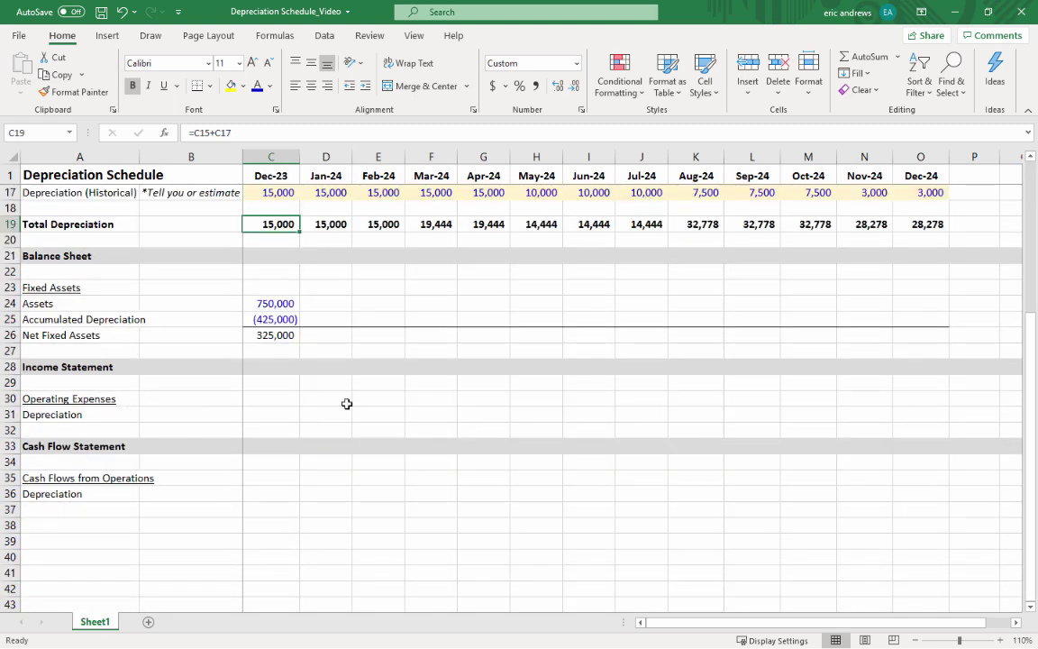
{"action": "scroll", "coordinate": [449, 398], "scroll_direction": "up", "scroll_amount": 3}
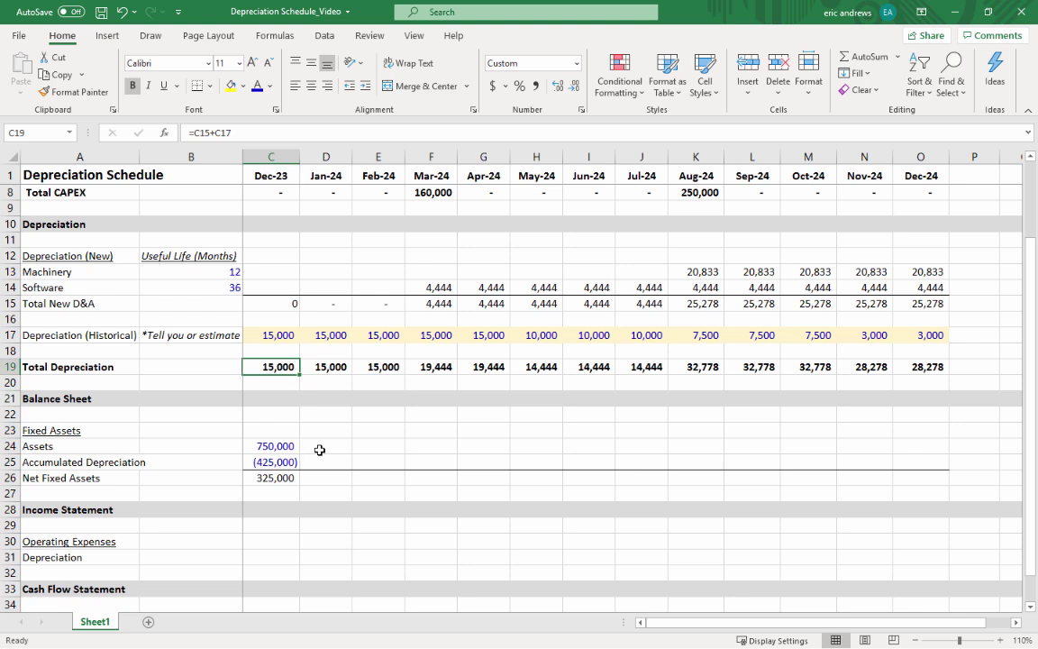
{"action": "left_click", "coordinate": [321, 448]}
{"action": "left_click_drag", "start_coordinate": [281, 446], "coordinate": [271, 475]}
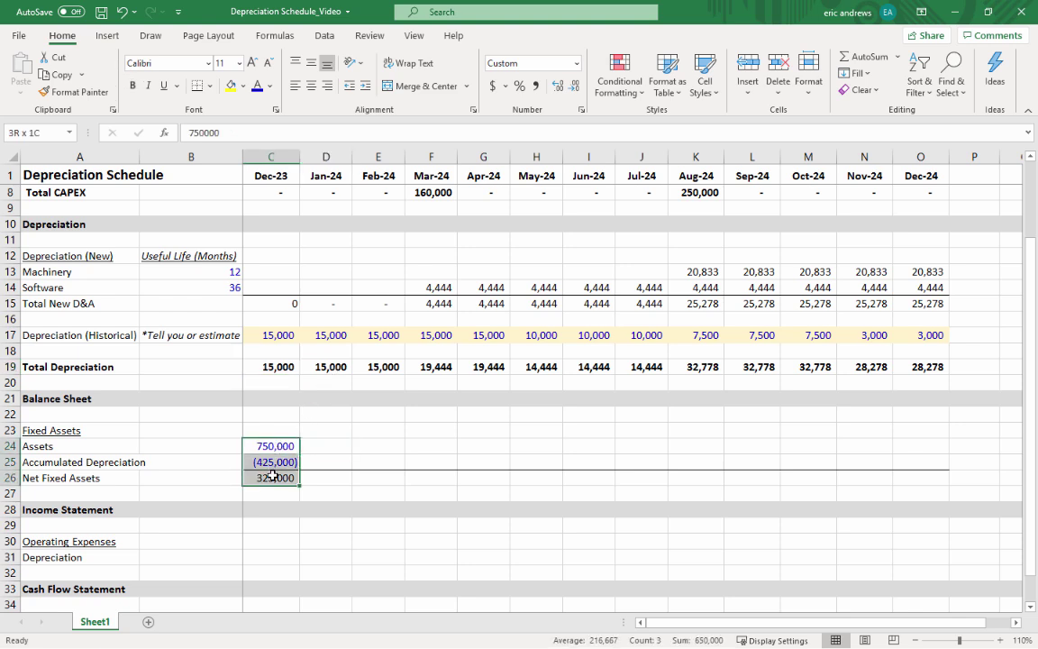
{"action": "left_click_drag", "start_coordinate": [8, 430], "coordinate": [11, 475]}
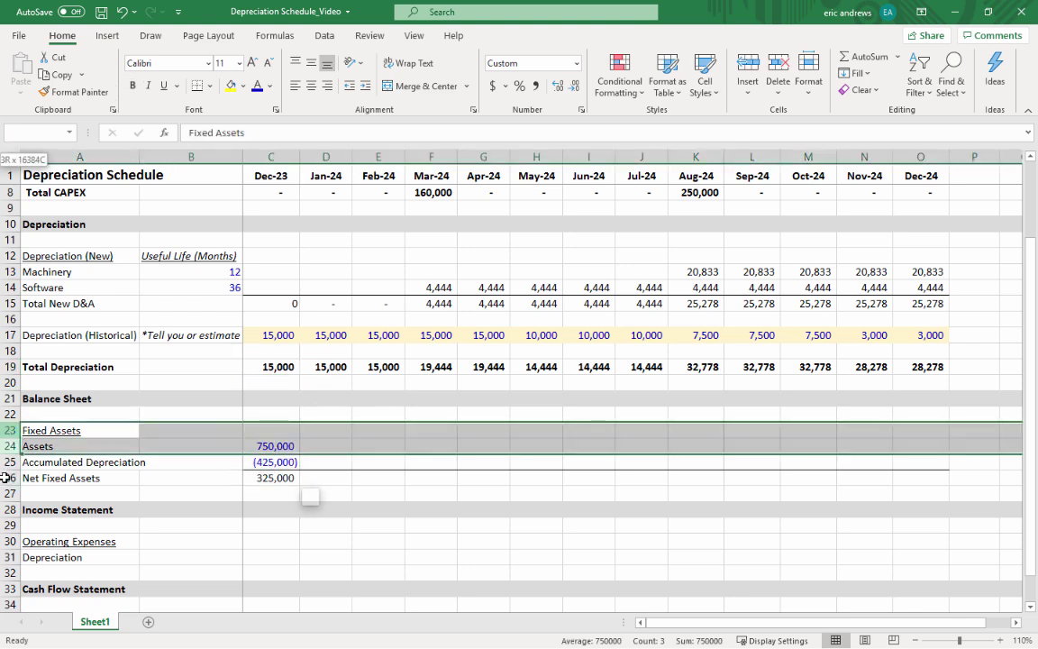
{"action": "left_click", "coordinate": [9, 461]}
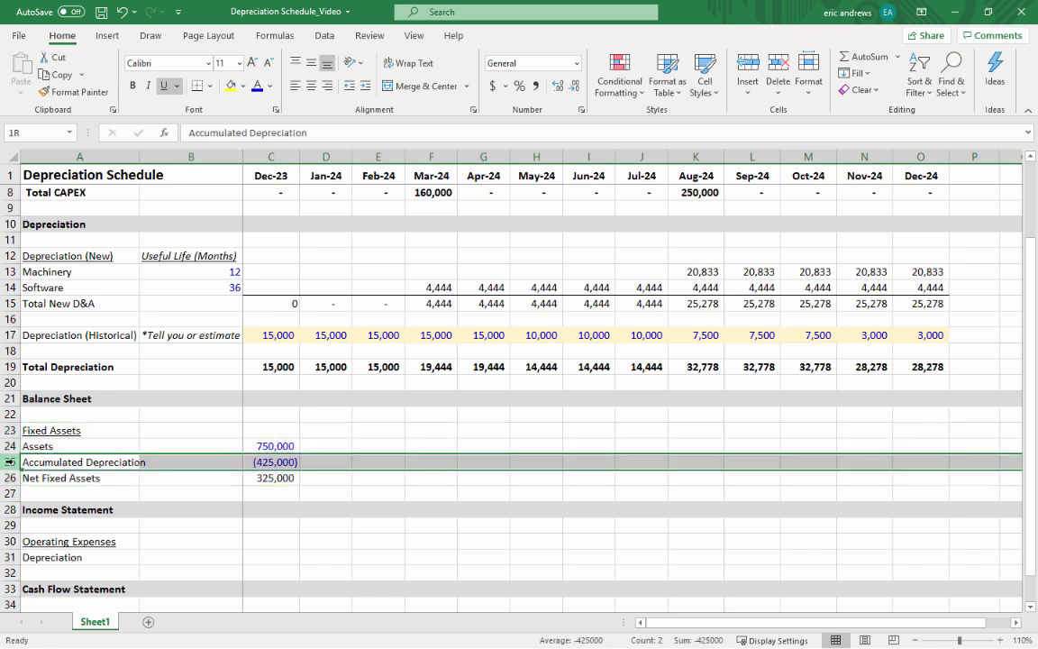
{"action": "left_click", "coordinate": [261, 446]}
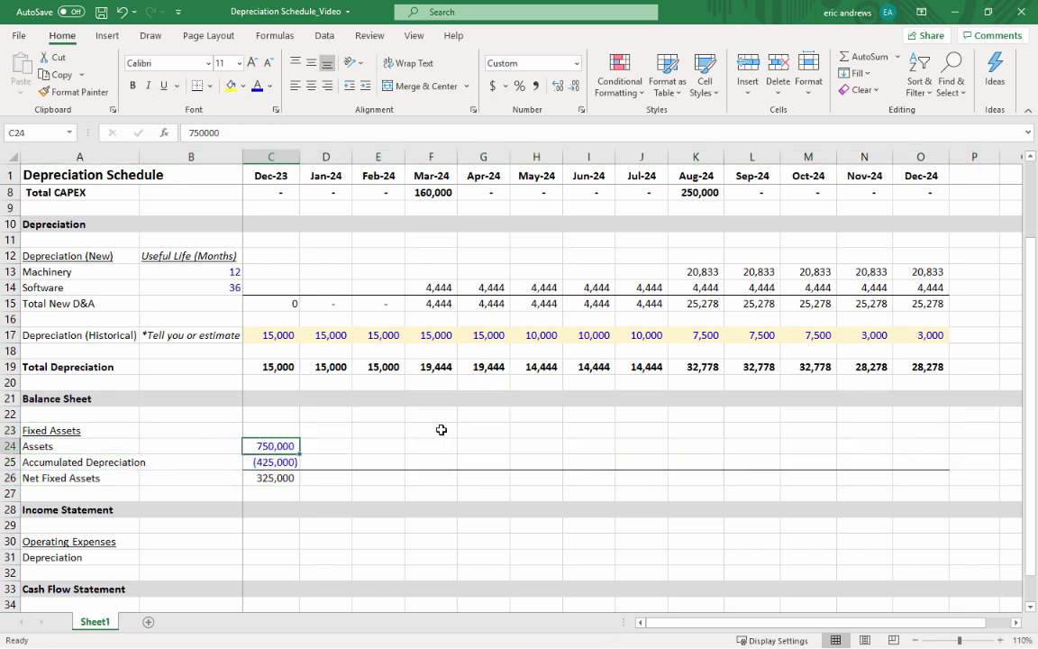
{"action": "key", "text": "Down"}
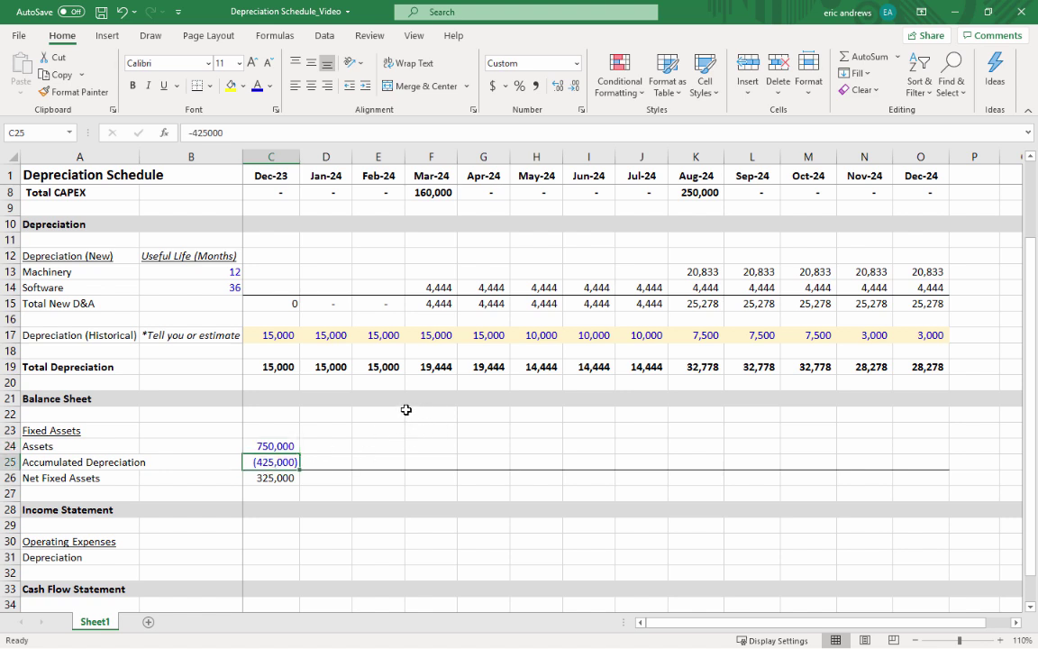
{"action": "left_click", "coordinate": [273, 446]}
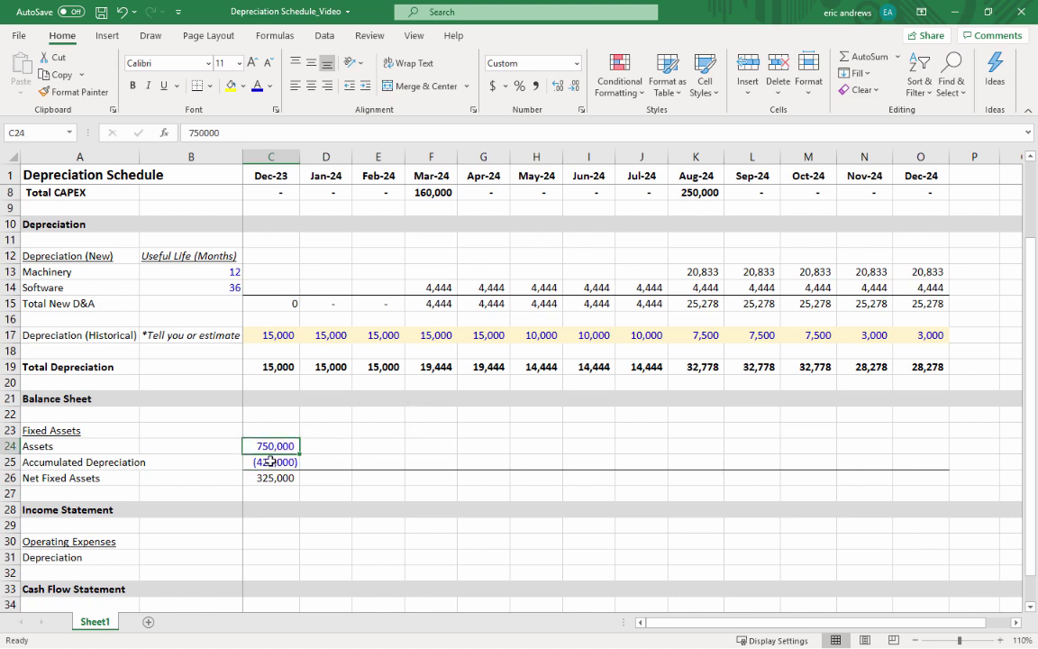
{"action": "left_click", "coordinate": [271, 461]}
{"action": "left_click", "coordinate": [273, 478]}
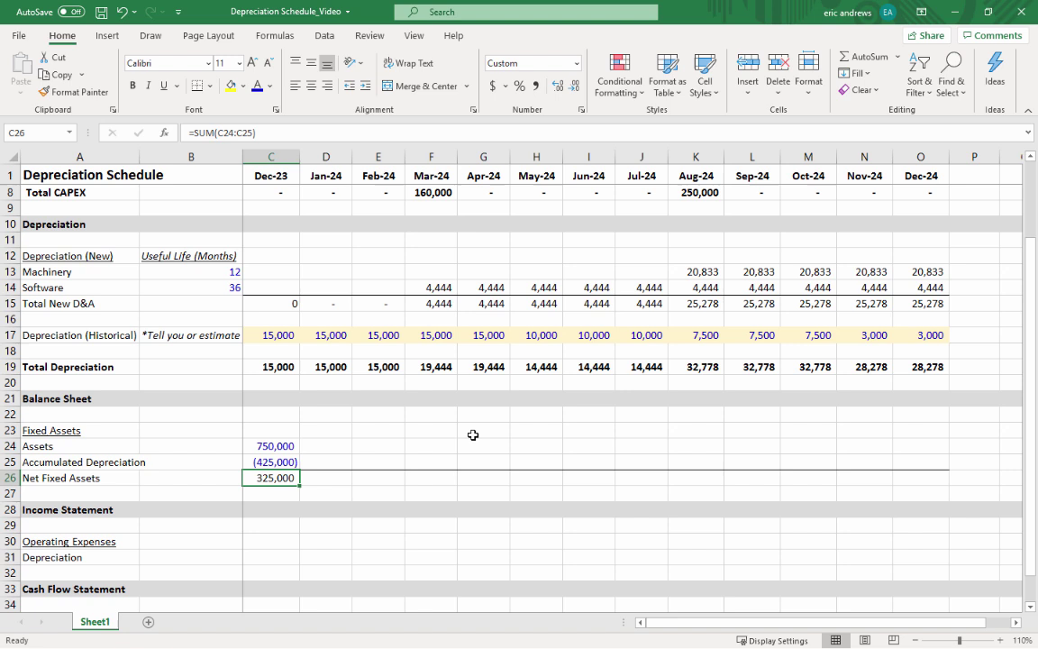
- Calculate the Jan-24 assets balance in D24 as the prior month's assets plus total CAPEX, using =C24+D8
{"action": "left_click", "coordinate": [339, 449]}
{"action": "type", "text": "="}
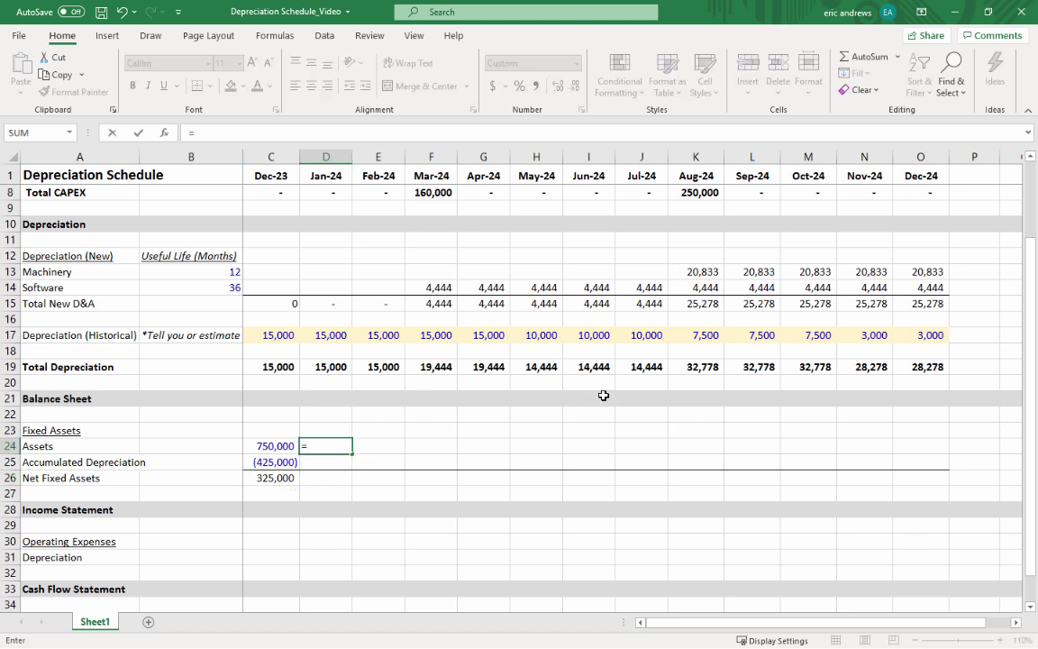
{"action": "left_click", "coordinate": [275, 446]}
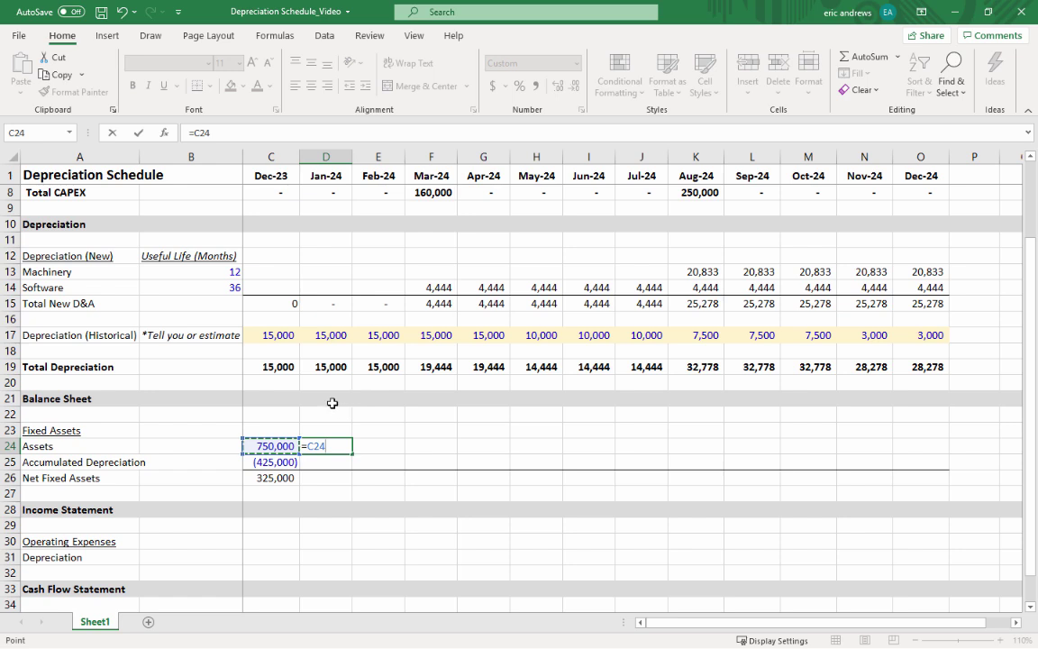
{"action": "type", "text": "+"}
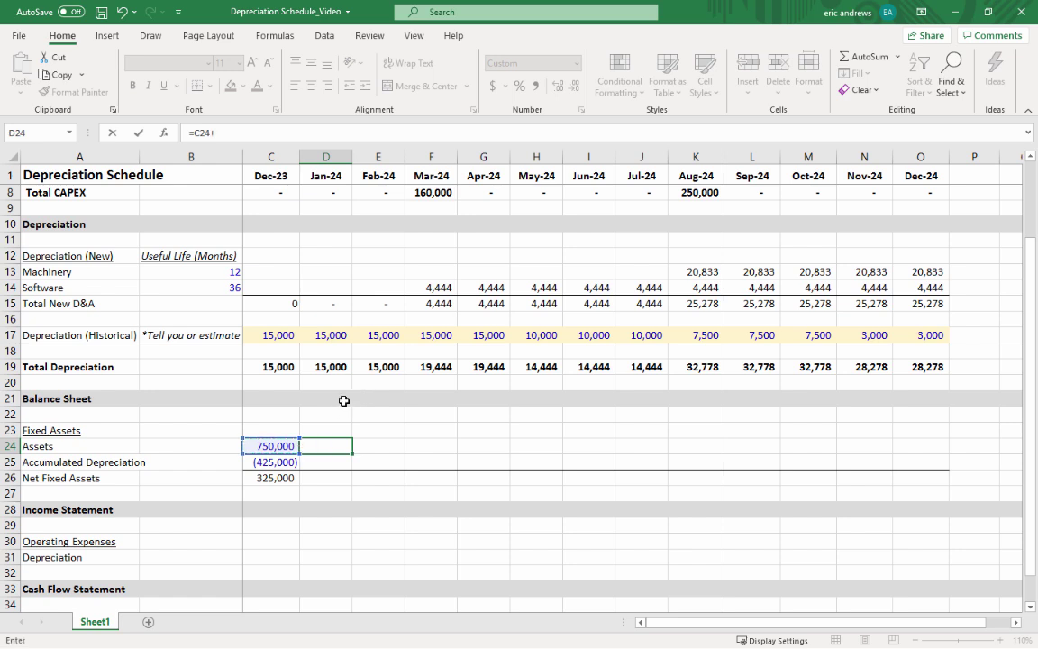
{"action": "scroll", "coordinate": [342, 399], "scroll_direction": "up", "scroll_amount": 2}
{"action": "left_click", "coordinate": [320, 295]}
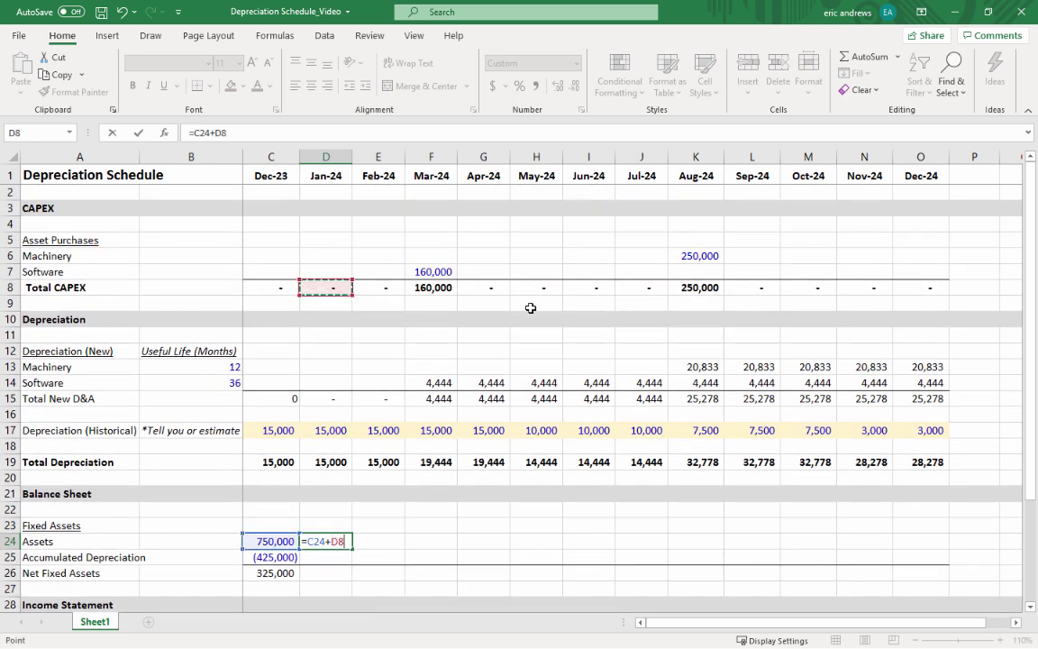
{"action": "key", "text": "ctrl+Return"}
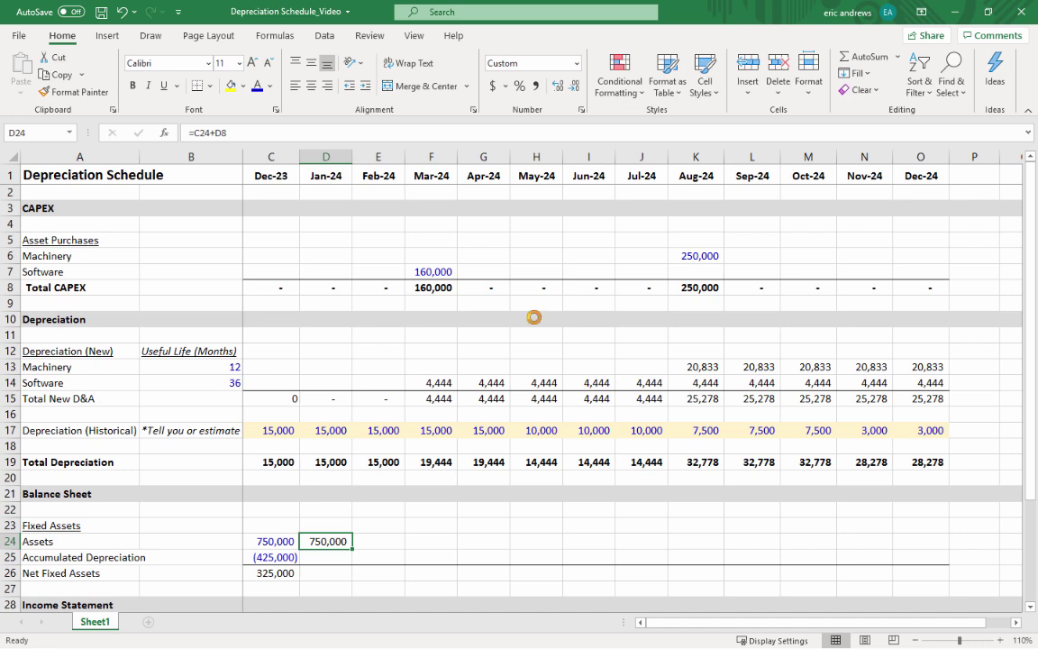
- Copy the Jan-24 assets formula across the balance sheet row through Dec-24 (O24)
{"action": "key", "text": "ctrl+c"}
{"action": "key", "text": "Right"}
{"action": "key", "text": "shift+Right"}
{"action": "key", "text": "shift+Right"}
{"action": "key", "text": "shift+Right"}
{"action": "key", "text": "shift+Right"}
{"action": "key", "text": "shift+Right"}
{"action": "key", "text": "shift+Right"}
{"action": "key", "text": "shift+Right"}
{"action": "key", "text": "shift+Right"}
{"action": "key", "text": "shift+Right"}
{"action": "key", "text": "shift+Right"}
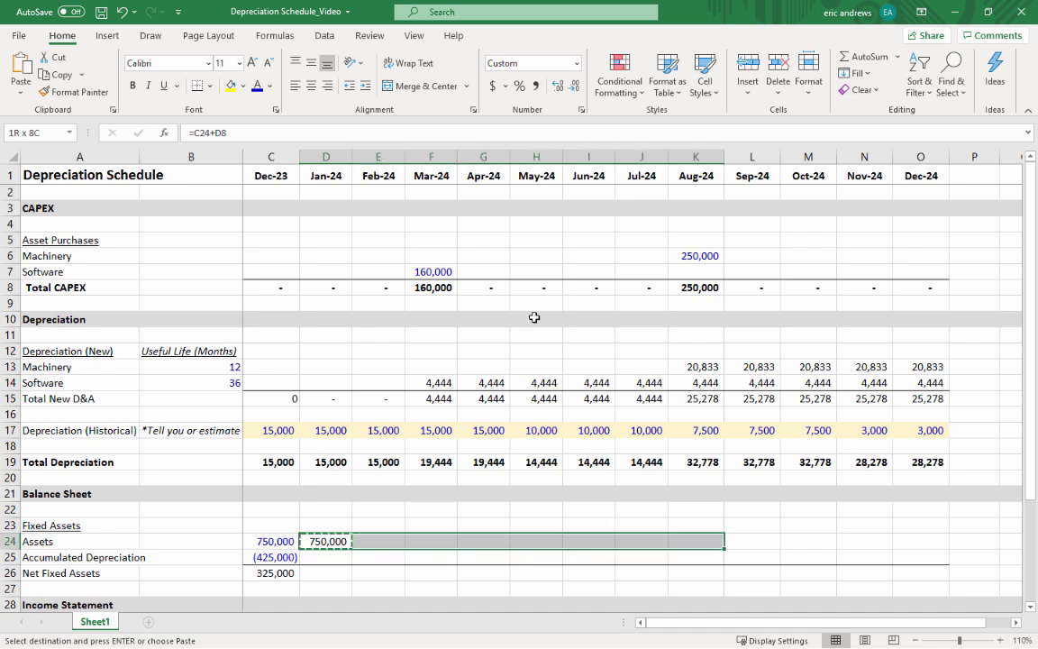
{"action": "key", "text": "ctrl+v"}
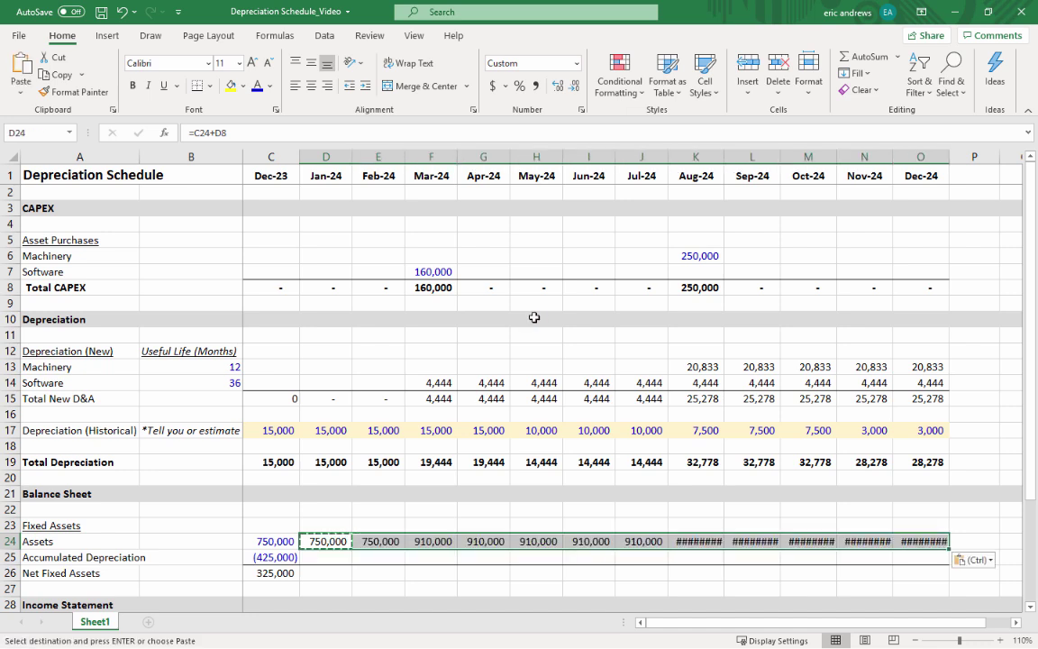
- Autofit the Aug-24 through Dec-24 columns (K:O) to their contents and return to the Jan-24 assets cell D24
{"action": "left_click_drag", "start_coordinate": [721, 159], "coordinate": [945, 150]}
{"action": "double_click", "coordinate": [945, 150]}
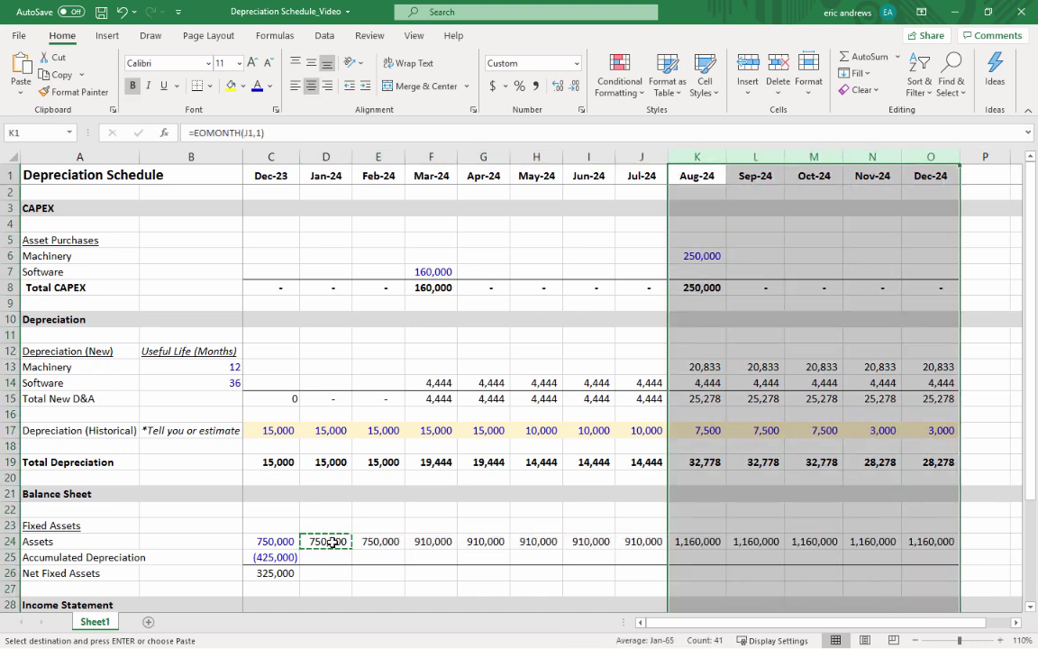
{"action": "left_click", "coordinate": [330, 540]}
{"action": "scroll", "coordinate": [345, 395], "scroll_direction": "down", "scroll_amount": 1}
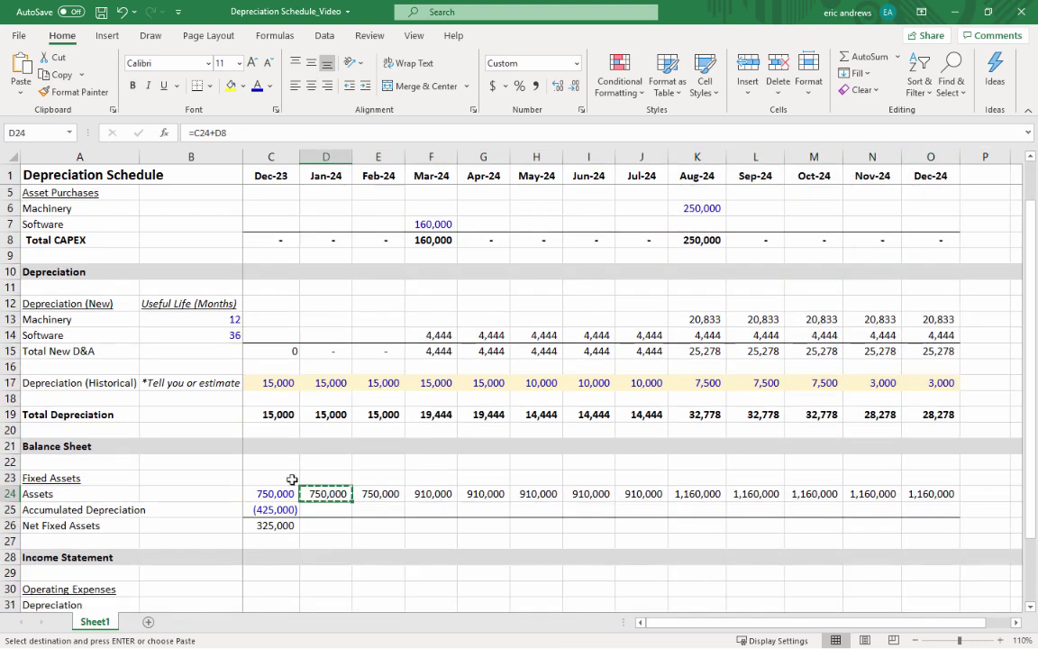
- Calculate Jan-24 accumulated depreciation in D25 as the prior month's balance minus total depreciation, using =C25-D19
{"action": "key", "text": "Escape"}
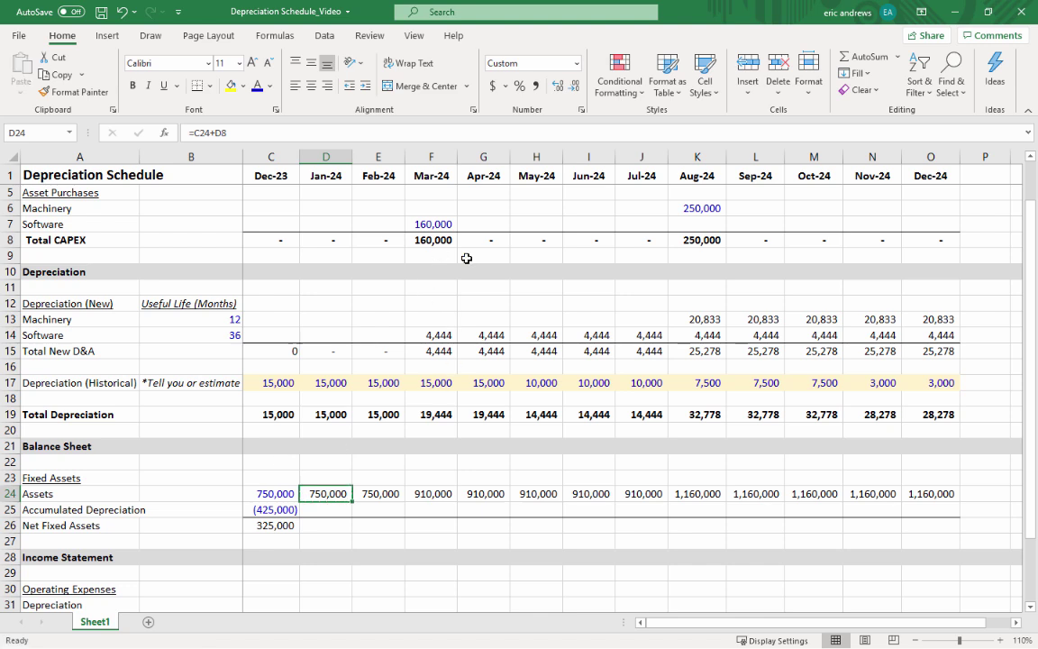
{"action": "left_click", "coordinate": [335, 508]}
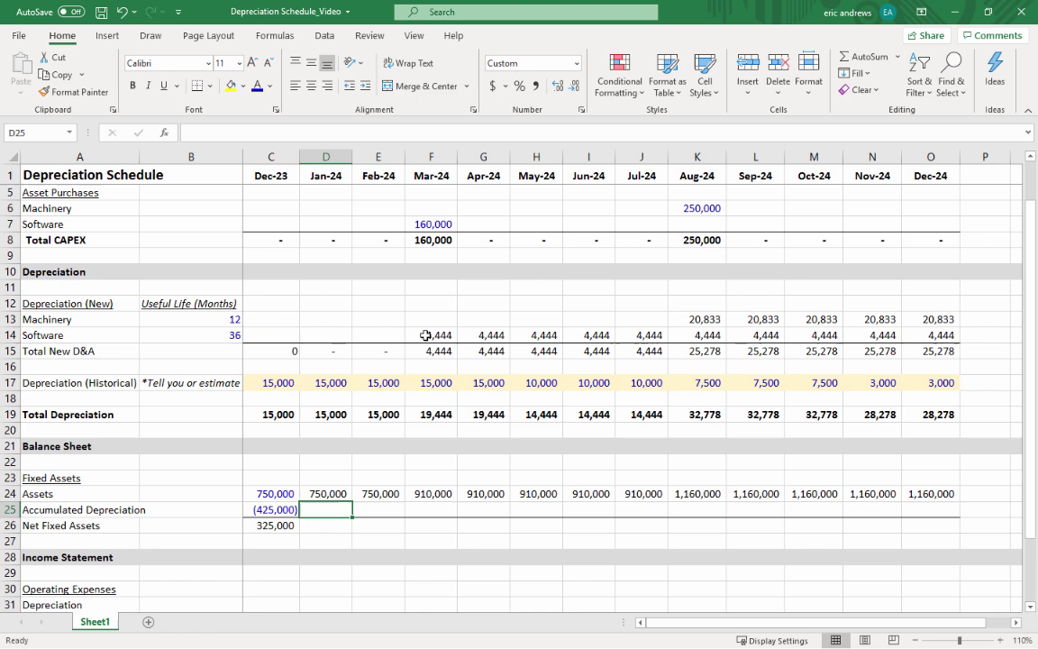
{"action": "type", "text": "="}
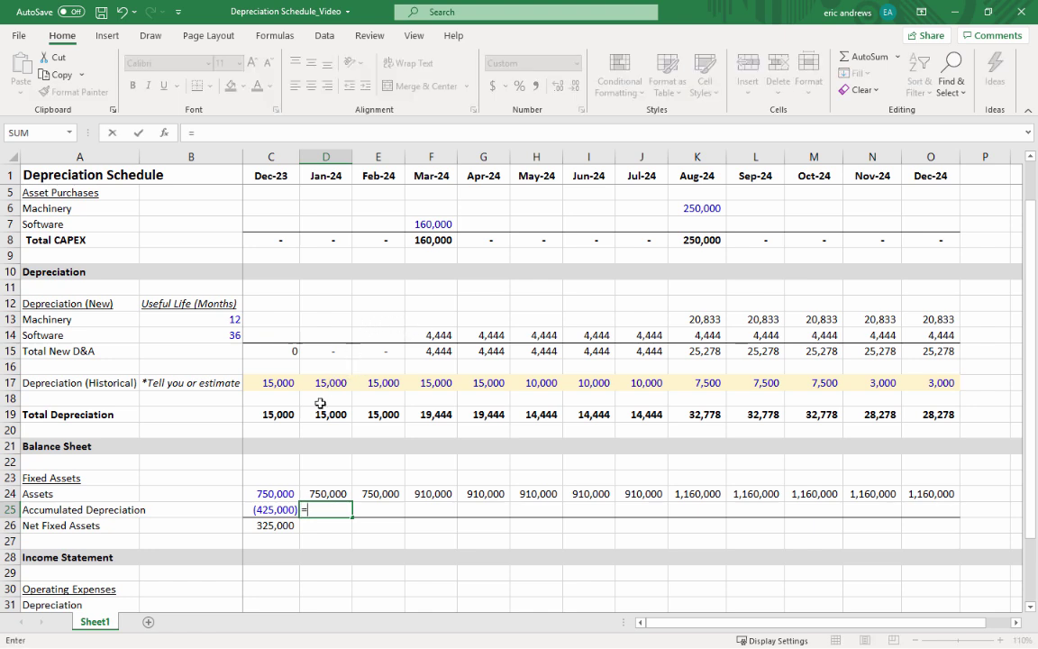
{"action": "left_click", "coordinate": [264, 510]}
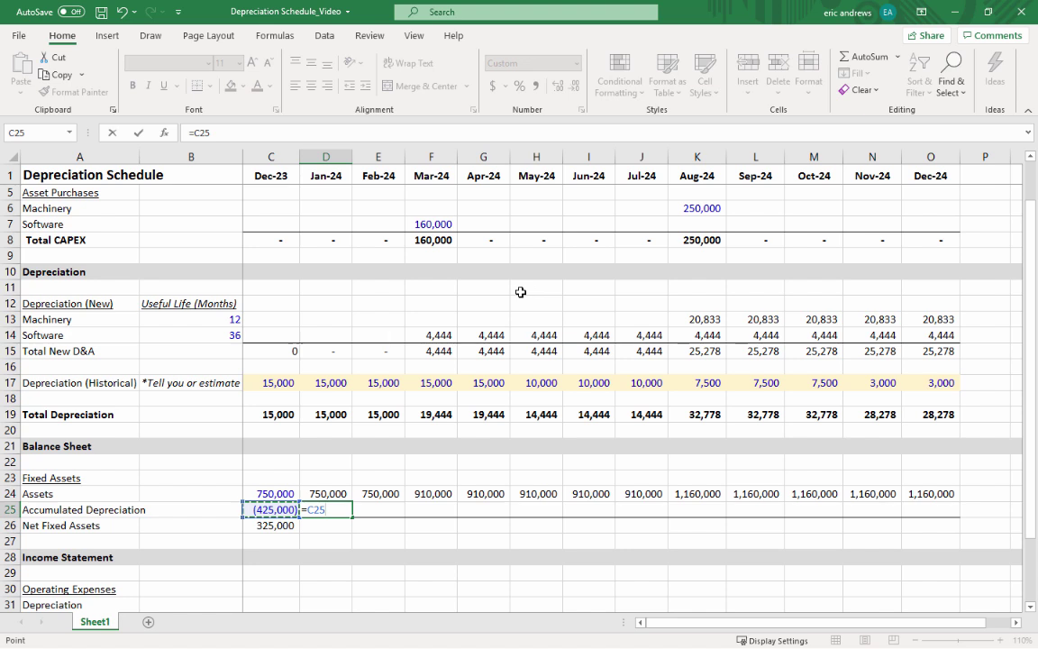
{"action": "type", "text": "-"}
{"action": "left_click", "coordinate": [317, 418]}
{"action": "key", "text": "Return"}
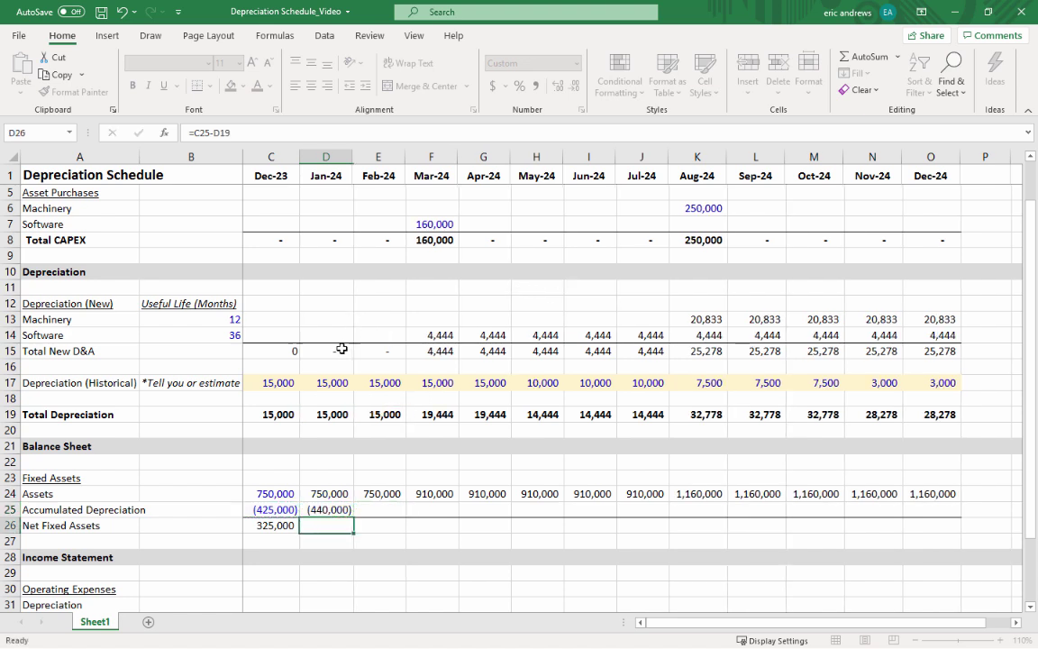
- Copy the Jan-24 accumulated depreciation formula across the row from Feb-24 through Dec-24 (E25:O25)
{"action": "key", "text": "Up"}
{"action": "key", "text": "ctrl+c"}
{"action": "key", "text": "Right"}
{"action": "key", "text": "shift+Right"}
{"action": "key", "text": "shift+Right"}
{"action": "key", "text": "shift+Right"}
{"action": "key", "text": "shift+Right"}
{"action": "key", "text": "shift+Right"}
{"action": "key", "text": "shift+Right"}
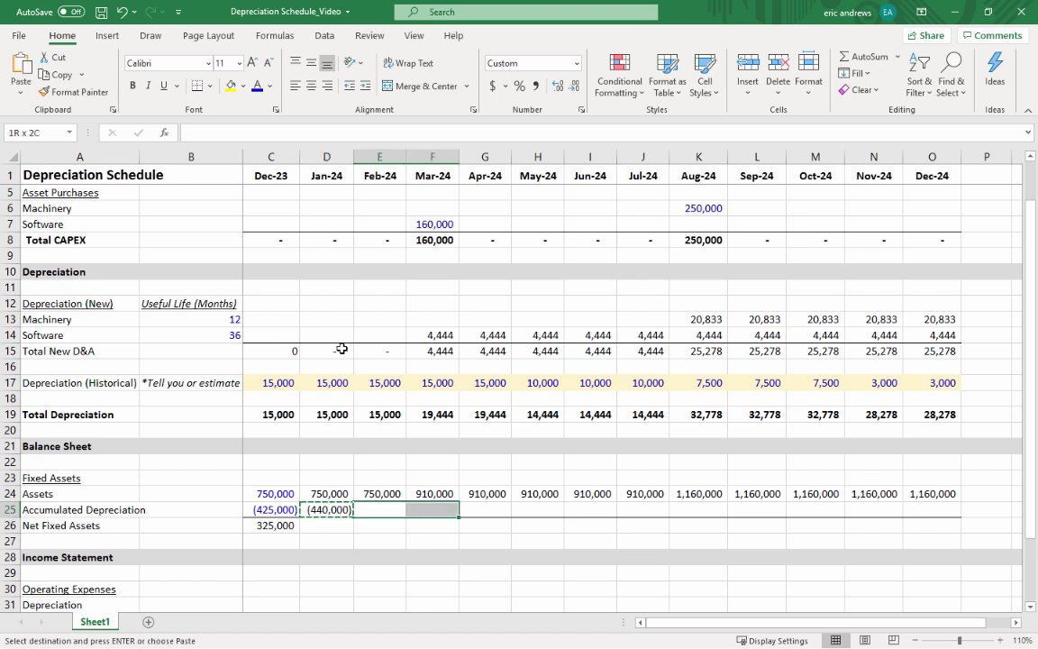
{"action": "key", "text": "shift+Right"}
{"action": "key", "text": "shift+Right"}
{"action": "key", "text": "shift+Right"}
{"action": "key", "text": "shift+Right"}
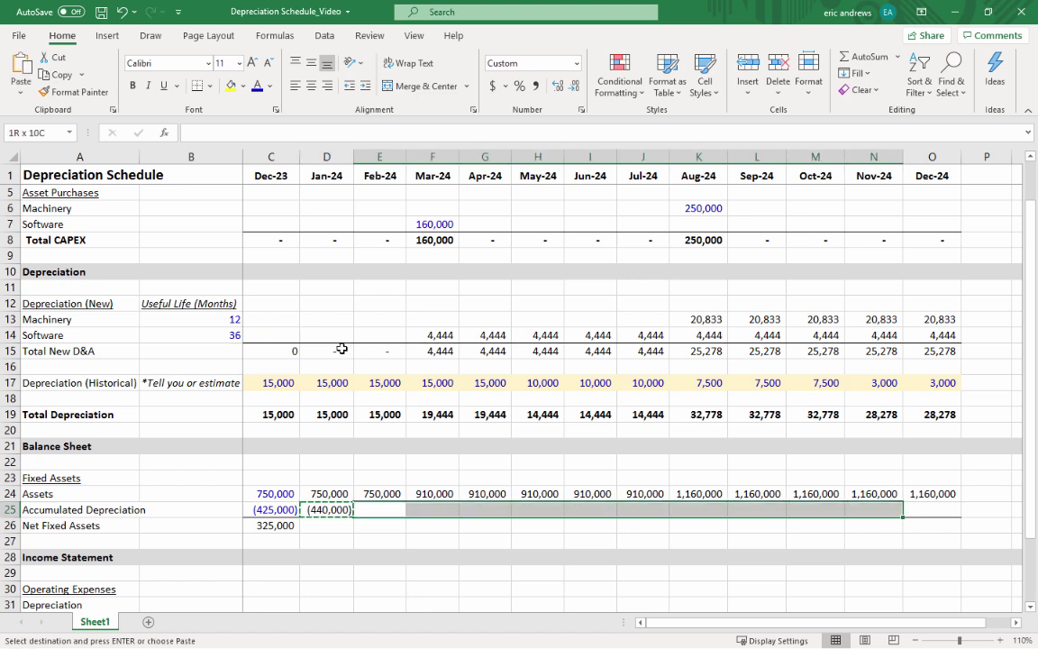
{"action": "key", "text": "ctrl+v"}
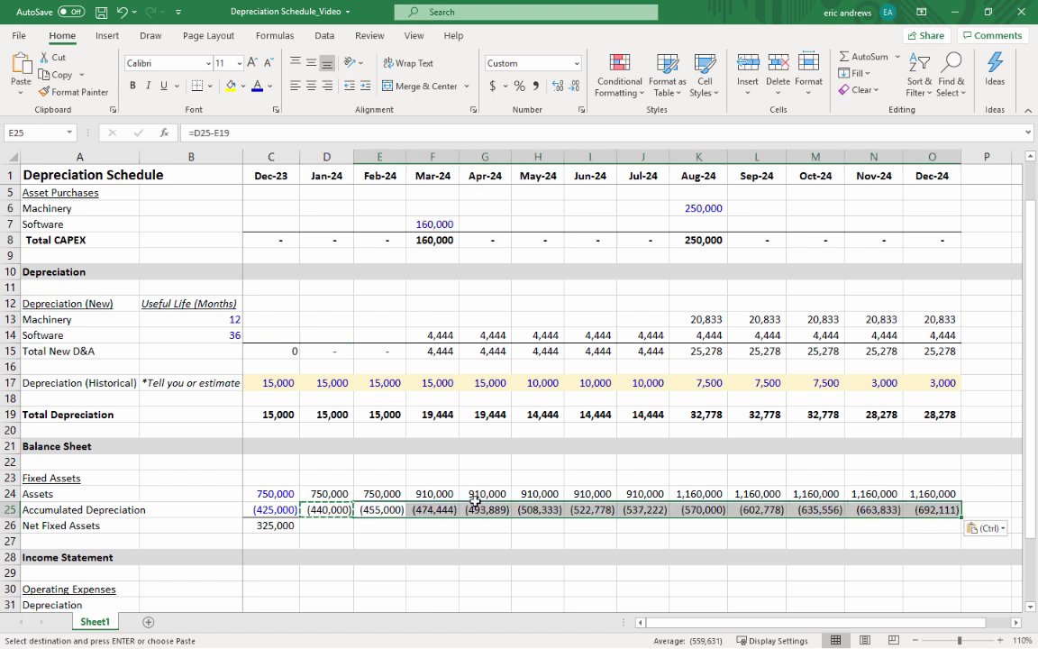
{"action": "left_click", "coordinate": [376, 509]}
- Calculate Jan-24 net fixed assets in D26 as assets plus accumulated depreciation, using =D24+D25
{"action": "left_click", "coordinate": [326, 527]}
{"action": "key", "text": "Escape"}
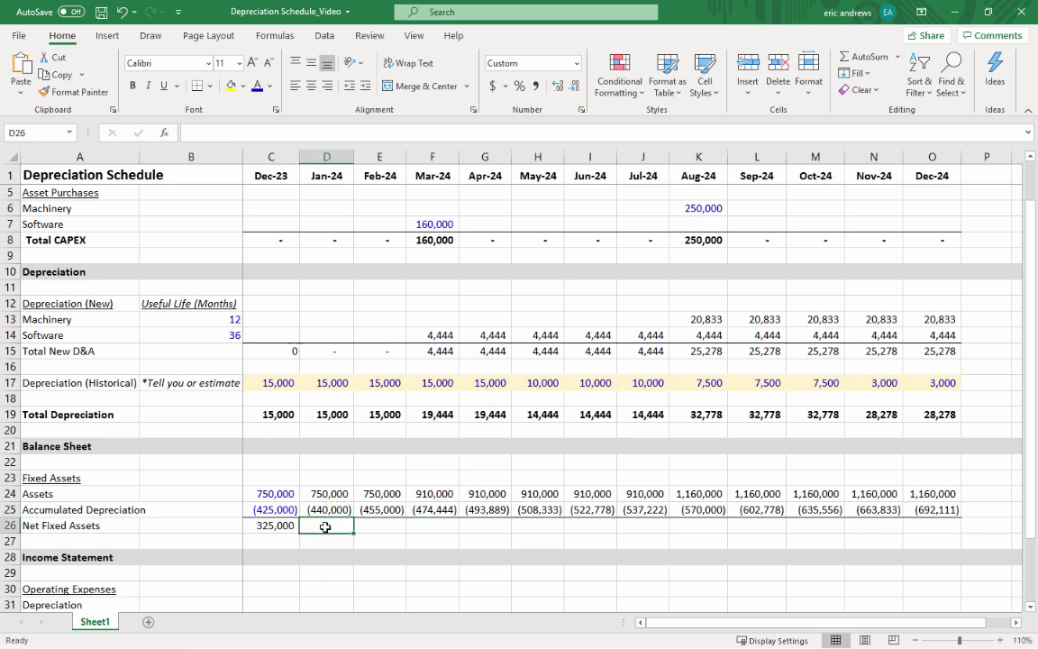
{"action": "type", "text": "="}
{"action": "key", "text": "Up"}
{"action": "key", "text": "Up"}
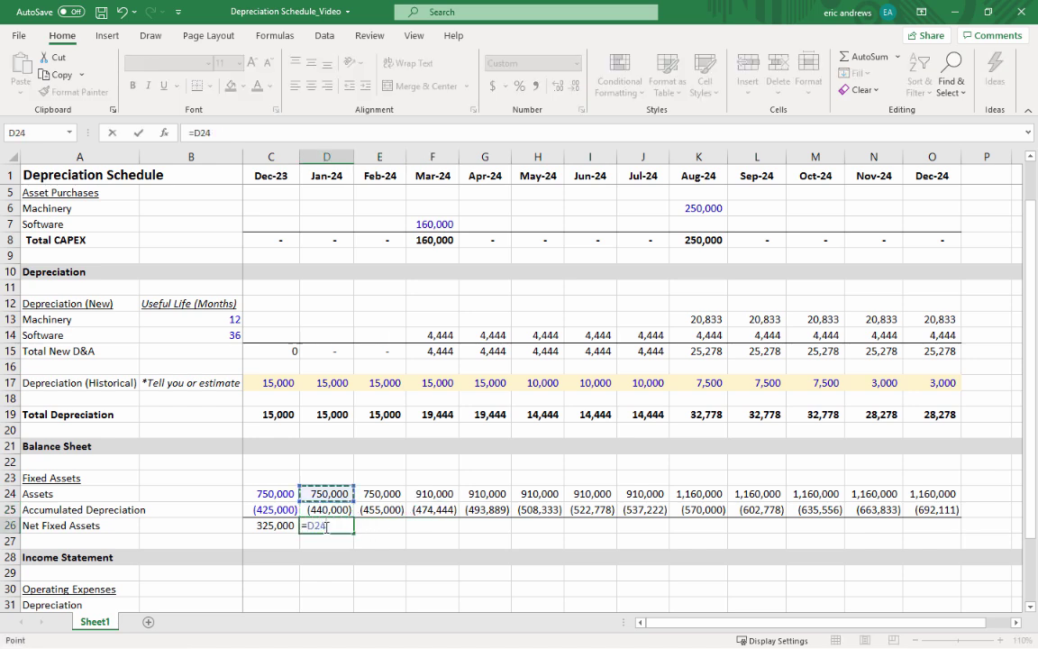
{"action": "key", "text": "BackSpace"}
{"action": "type", "text": "4+"}
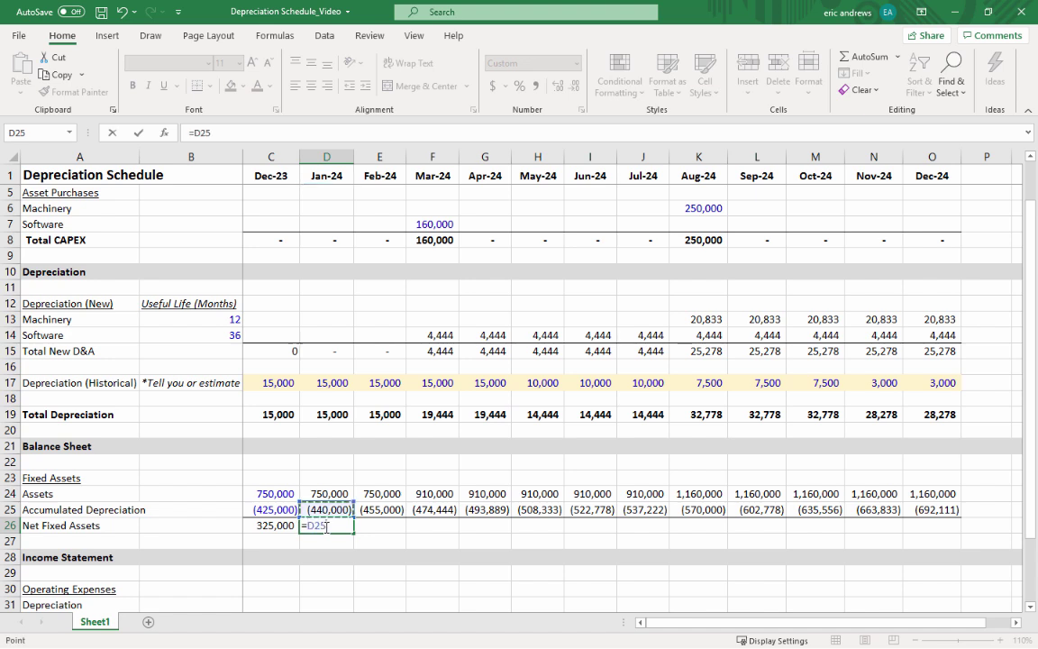
{"action": "key", "text": "Up"}
{"action": "key", "text": "ctrl+Return"}
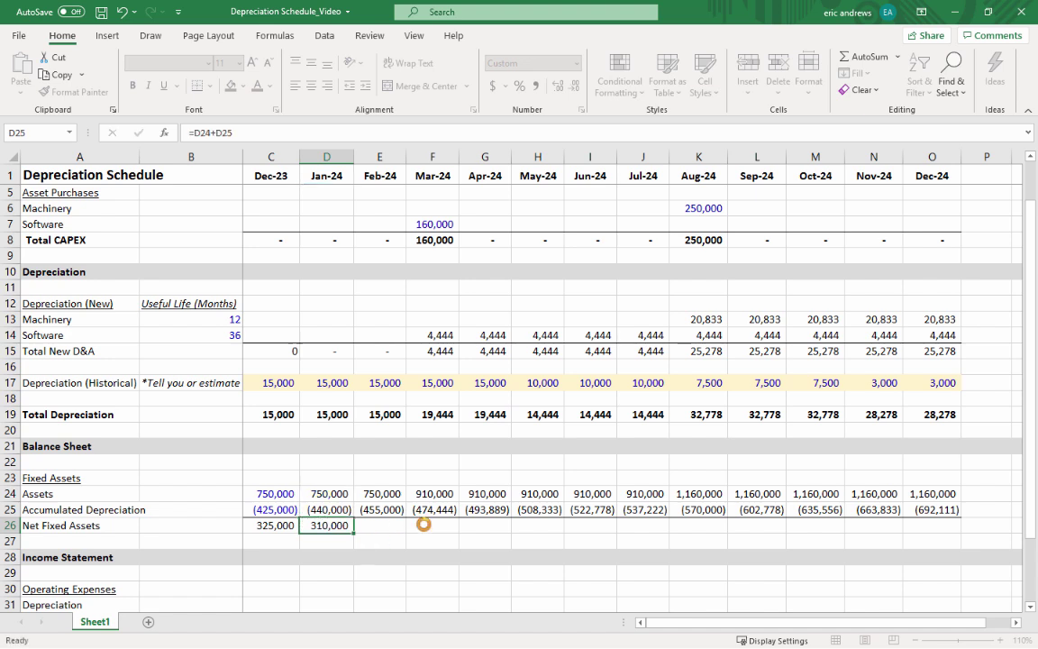
- Copy the Jan-24 net fixed assets formula across Feb-24 through Dec-24 (E26:O26) and select the Dec-24 cell
{"action": "key", "text": "ctrl+c"}
{"action": "left_click_drag", "start_coordinate": [380, 525], "coordinate": [425, 525]}
{"action": "key", "text": "shift+Right"}
{"action": "key", "text": "shift+Right"}
{"action": "key", "text": "shift+Right"}
{"action": "key", "text": "shift+Right"}
{"action": "key", "text": "shift+Right"}
{"action": "key", "text": "shift+Right"}
{"action": "key", "text": "shift+Right"}
{"action": "key", "text": "shift+Right"}
{"action": "key", "text": "shift+Right"}
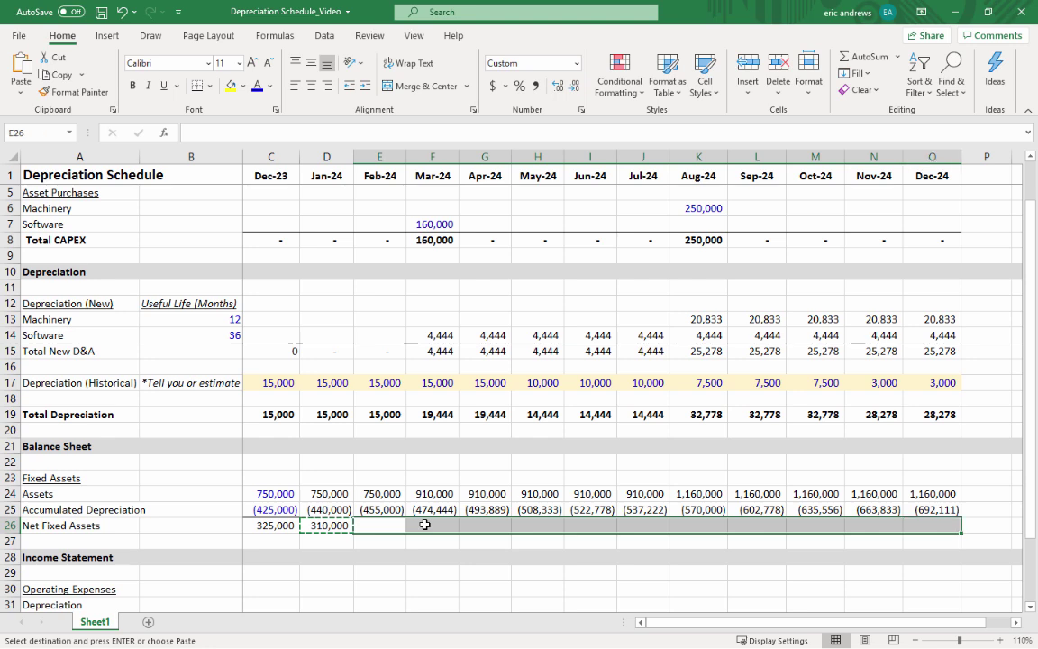
{"action": "key", "text": "ctrl+v"}
{"action": "key", "text": "Escape"}
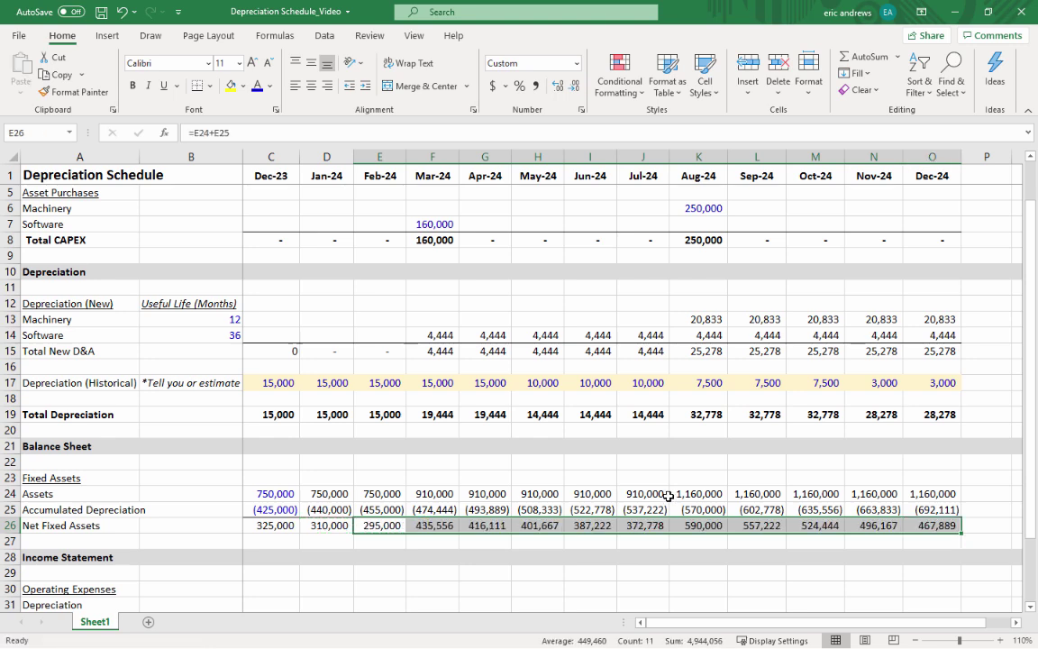
{"action": "left_click", "coordinate": [928, 524]}
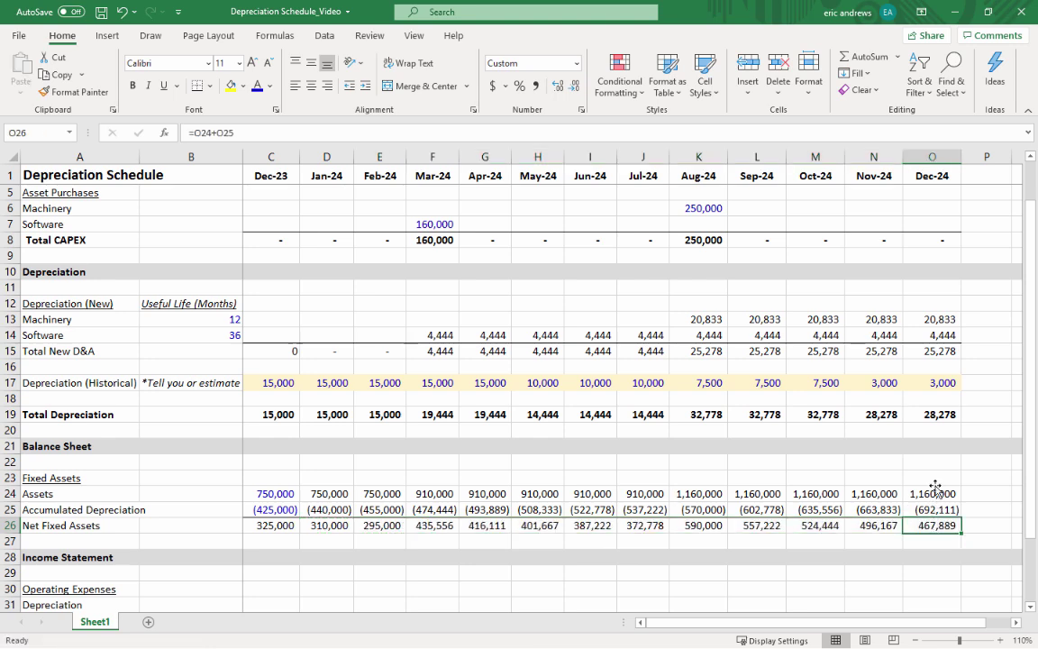
- Link the Dec-23 depreciation expense in the Income Statement section (C31) to total depreciation, using =C19
{"action": "scroll", "coordinate": [933, 492], "scroll_direction": "down", "scroll_amount": 1}
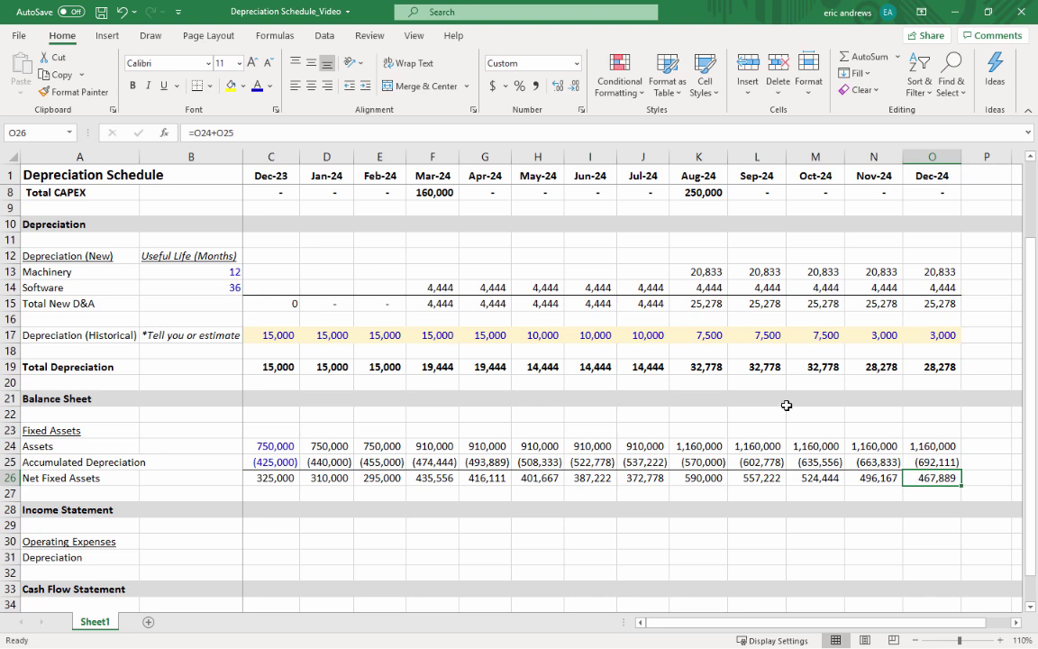
{"action": "scroll", "coordinate": [306, 469], "scroll_direction": "down", "scroll_amount": 1}
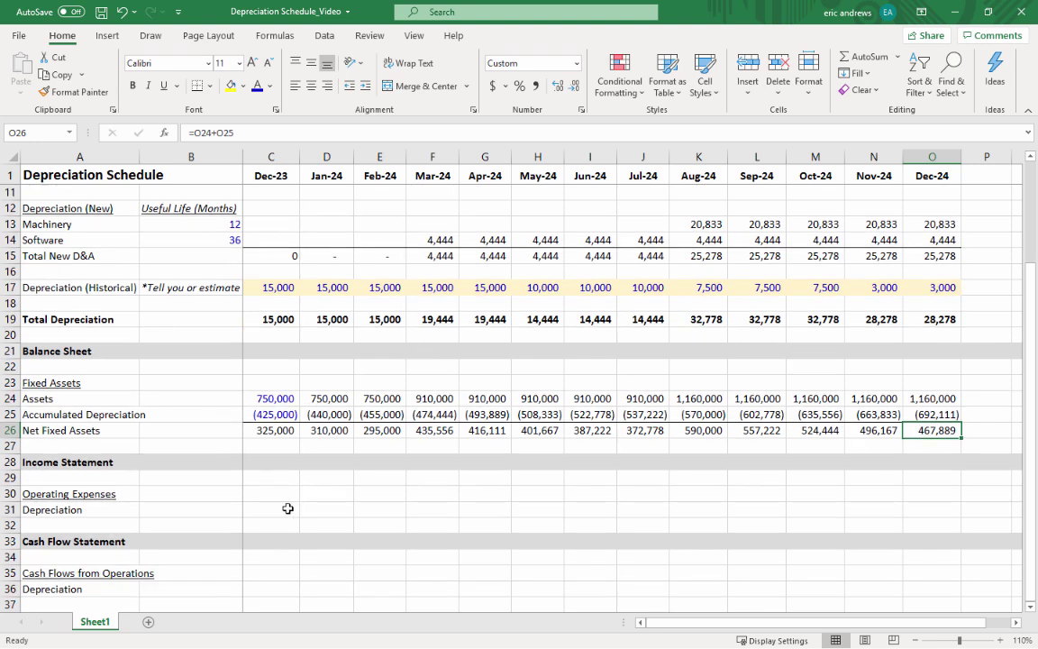
{"action": "left_click", "coordinate": [273, 509]}
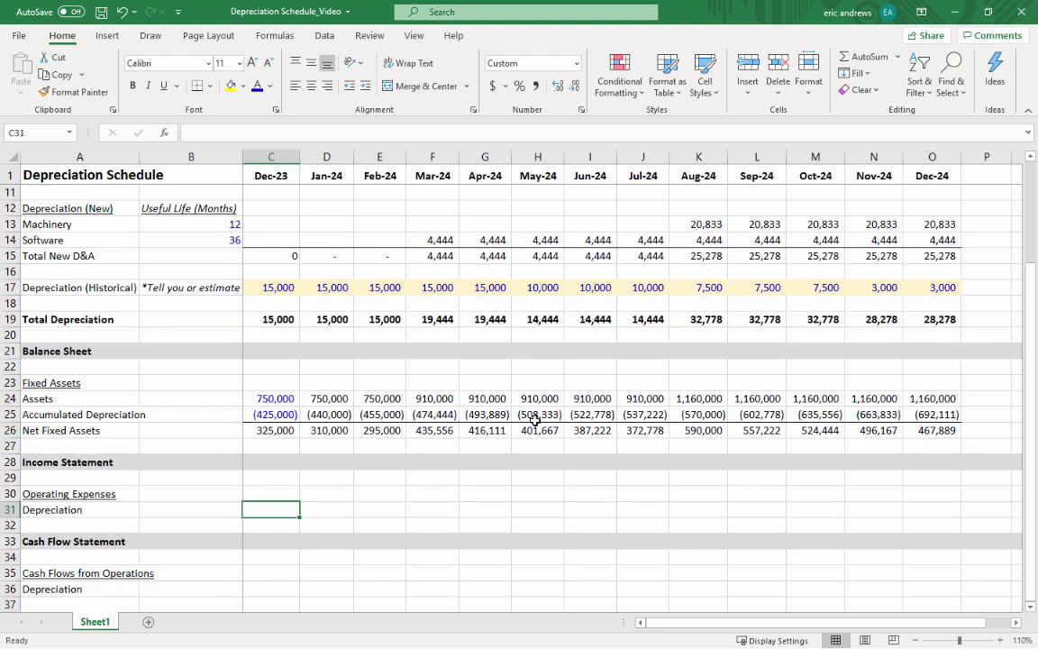
{"action": "type", "text": "="}
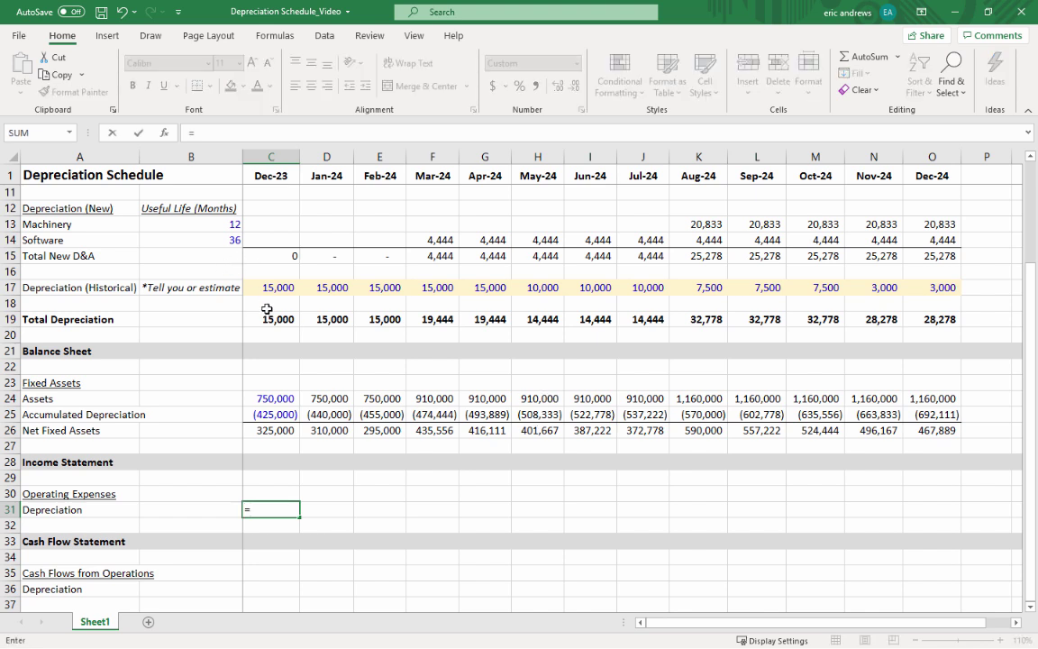
{"action": "left_click", "coordinate": [273, 319]}
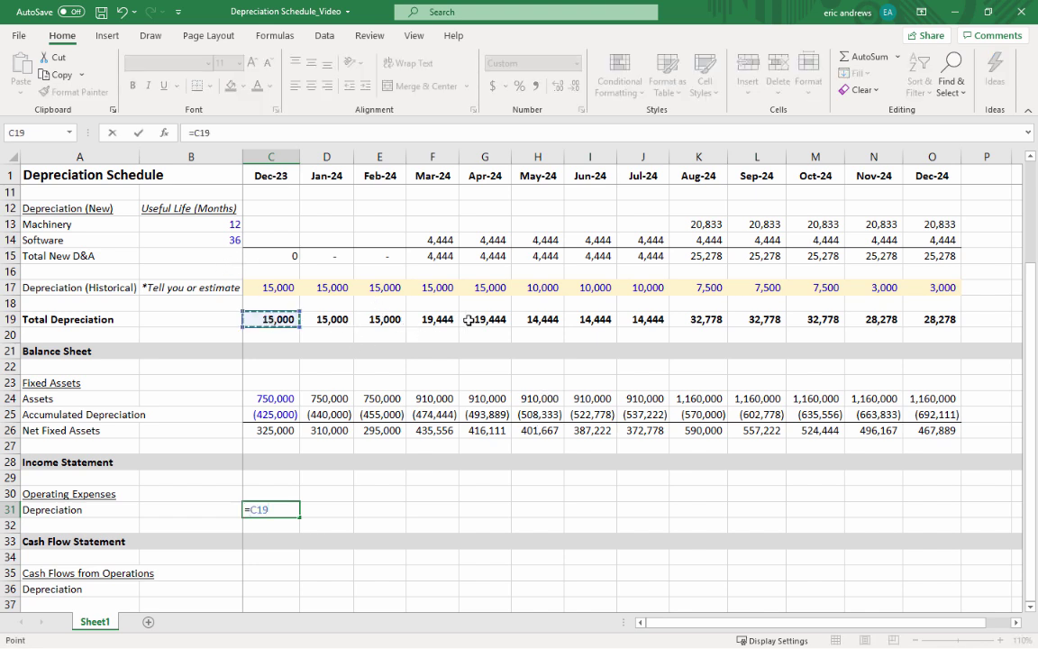
{"action": "key", "text": "ctrl+Return"}
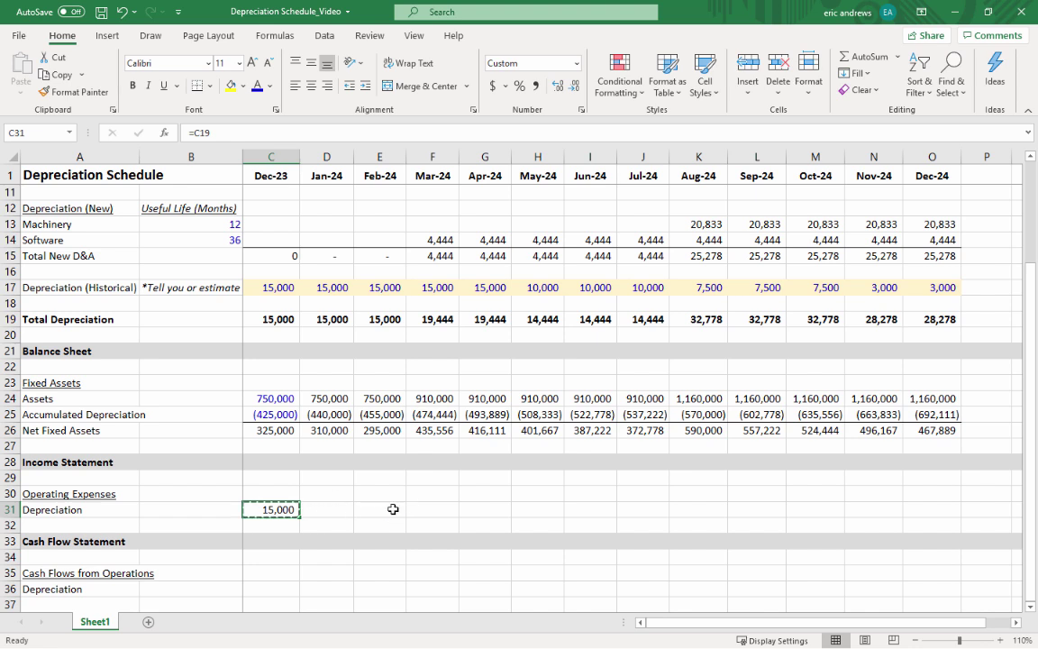
- Copy the Dec-23 income statement depreciation formula across Jan-24 through Dec-24 (D31:O31)
{"action": "key", "text": "ctrl+c"}
{"action": "key", "text": "Right"}
{"action": "key", "text": "shift+Right"}
{"action": "key", "text": "shift+Right"}
{"action": "key", "text": "shift+Right"}
{"action": "key", "text": "shift+Right"}
{"action": "key", "text": "shift+Right"}
{"action": "key", "text": "shift+Right"}
{"action": "key", "text": "shift+Right"}
{"action": "key", "text": "shift+Right"}
{"action": "key", "text": "shift+Right"}
{"action": "key", "text": "shift+Right"}
{"action": "key", "text": "shift+Right"}
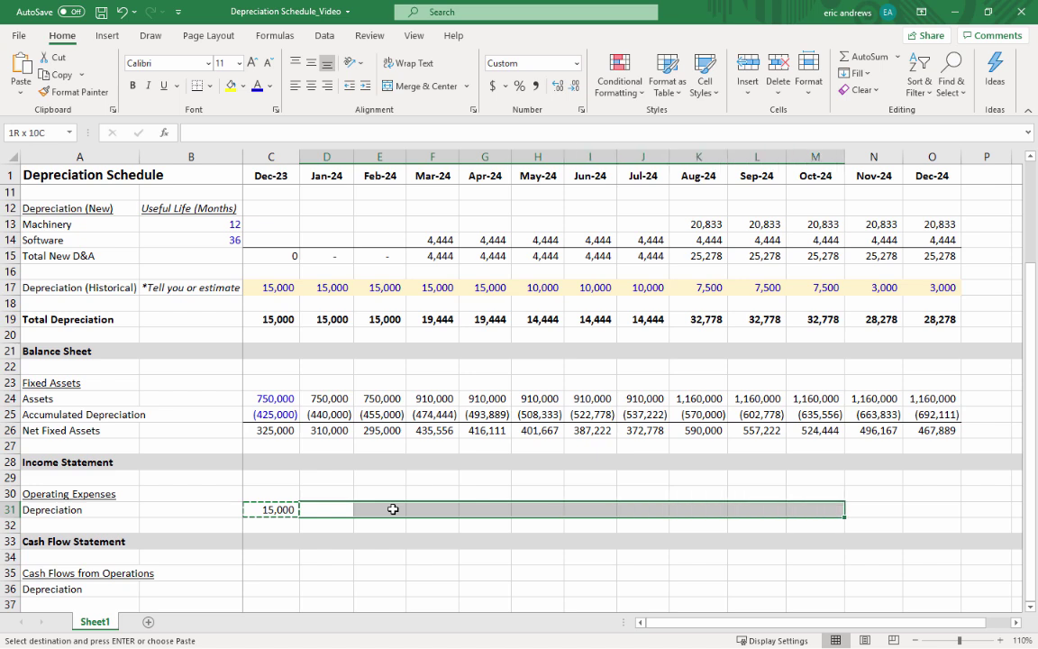
{"action": "key", "text": "ctrl+v"}
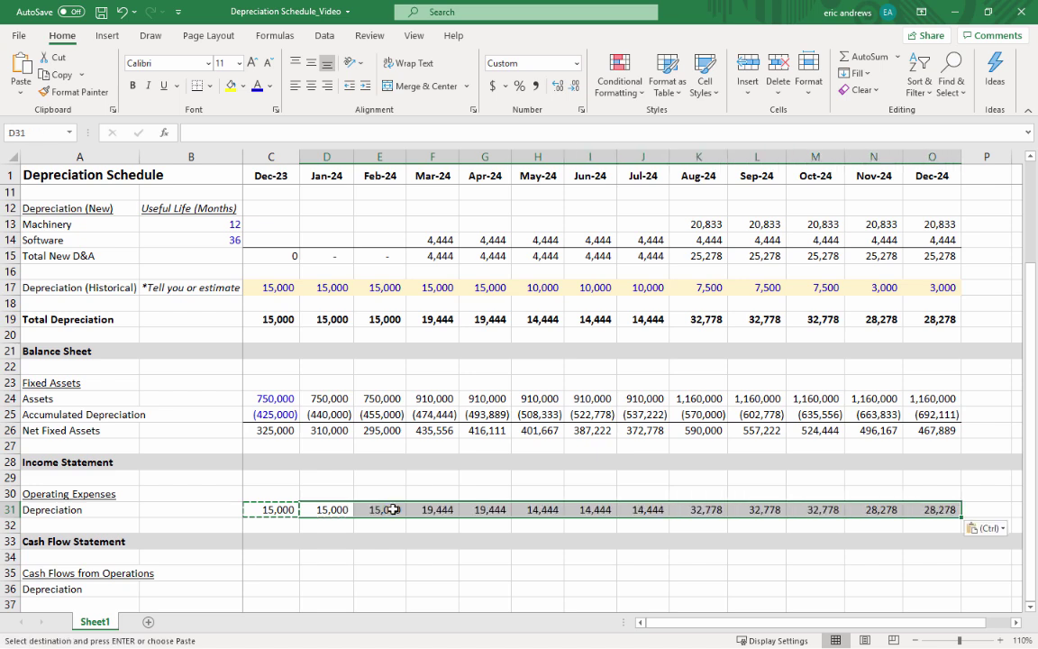
{"action": "left_click", "coordinate": [371, 482]}
{"action": "key", "text": "Escape"}
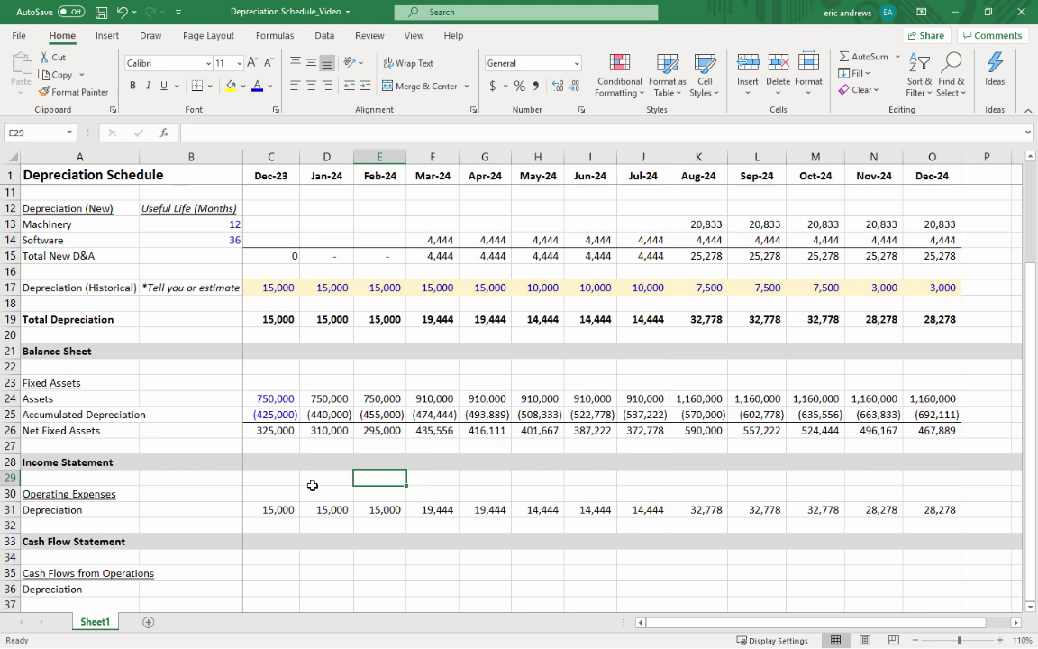
- Link Dec-23 depreciation under Cash Flows from Operations (C36) to total depreciation with =C19, and compare it with the income statement's C31
{"action": "scroll", "coordinate": [312, 486], "scroll_direction": "down", "scroll_amount": 1}
{"action": "scroll", "coordinate": [312, 486], "scroll_direction": "down", "scroll_amount": 1}
{"action": "left_click", "coordinate": [279, 494]}
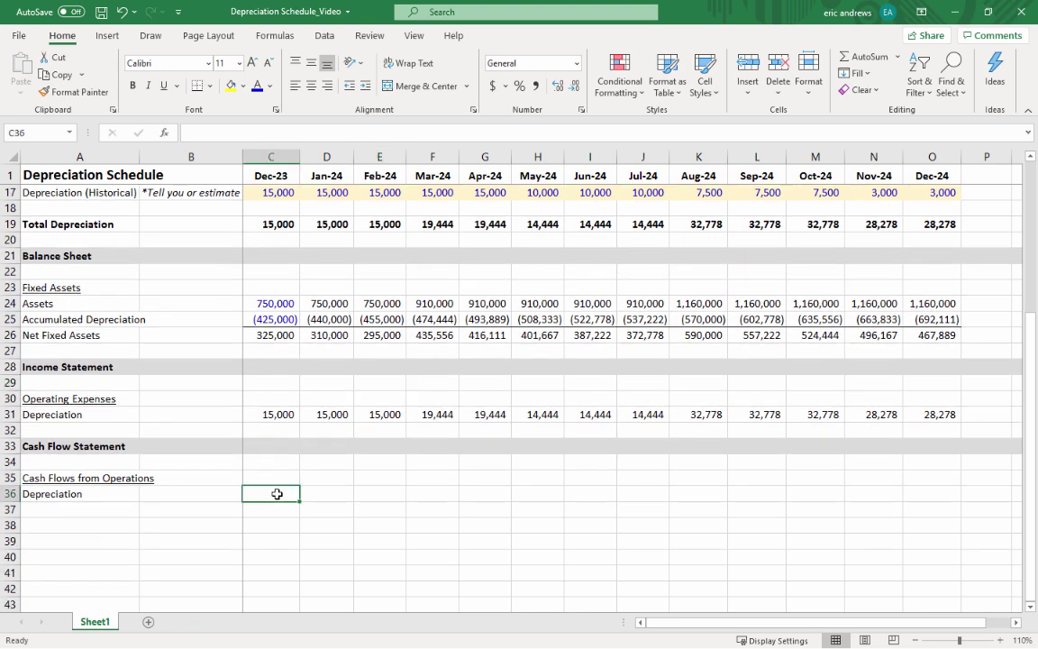
{"action": "type", "text": "="}
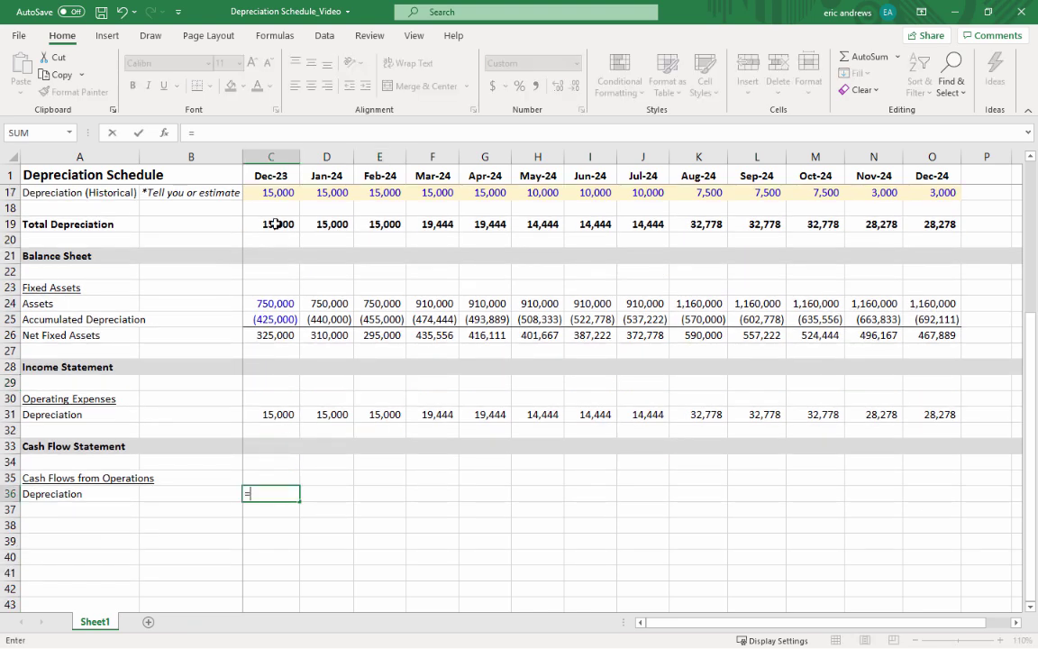
{"action": "left_click", "coordinate": [275, 224]}
{"action": "key", "text": "Return"}
{"action": "key", "text": "Up"}
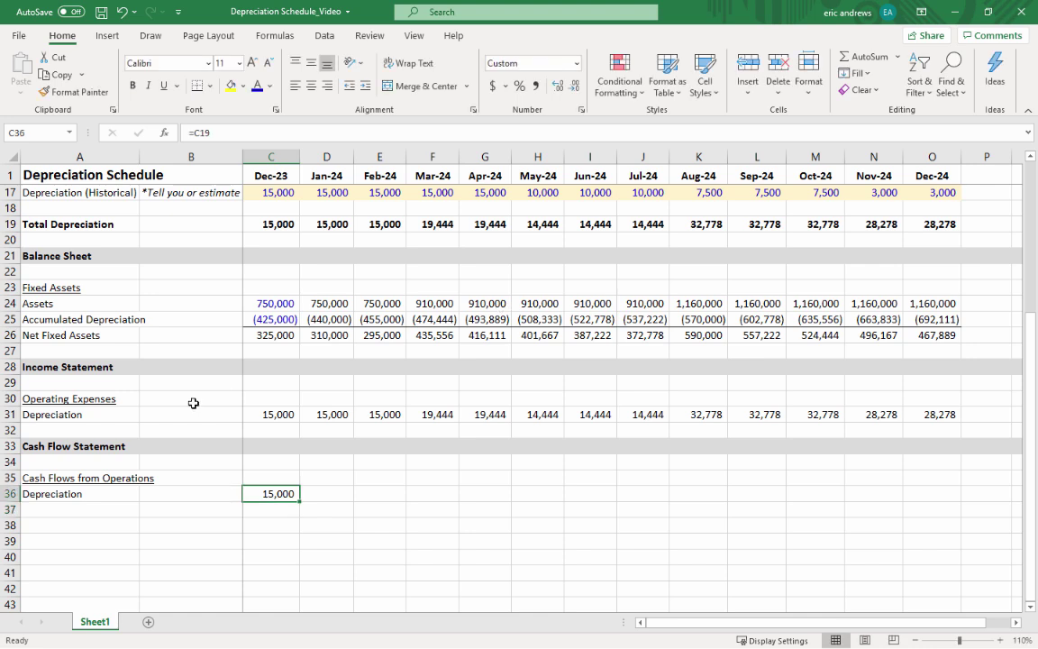
{"action": "left_click", "coordinate": [78, 478]}
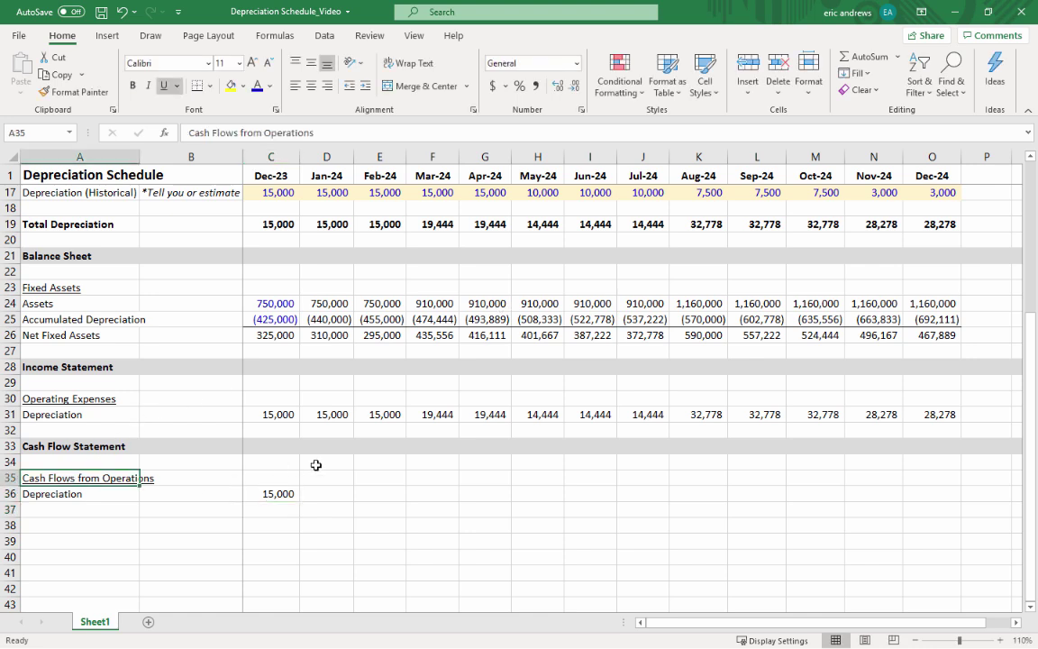
{"action": "left_click", "coordinate": [264, 494]}
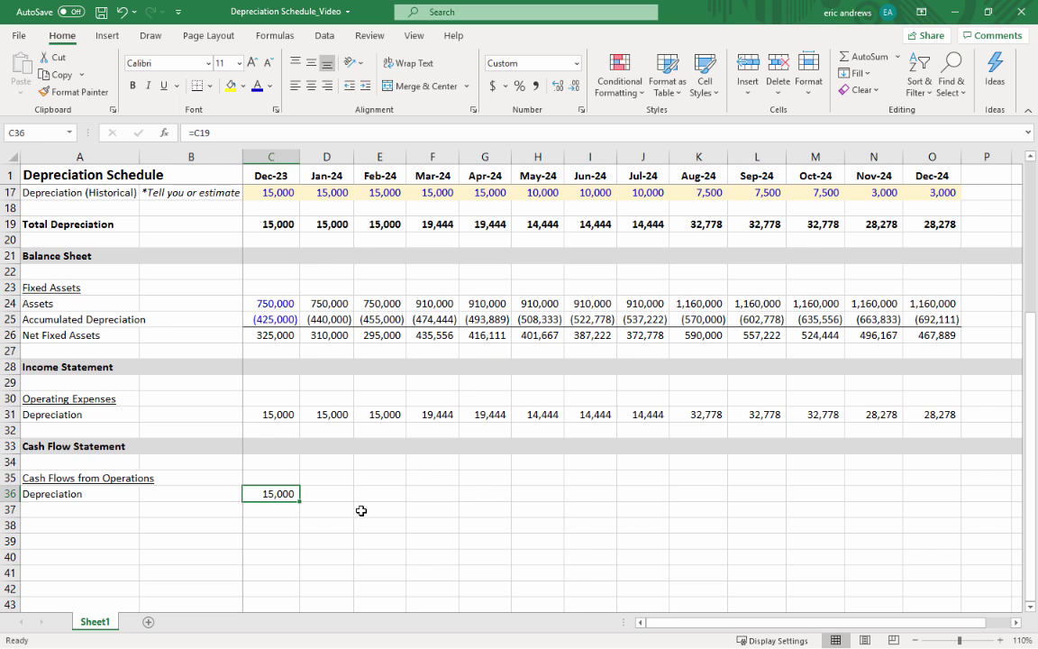
{"action": "left_click", "coordinate": [267, 415]}
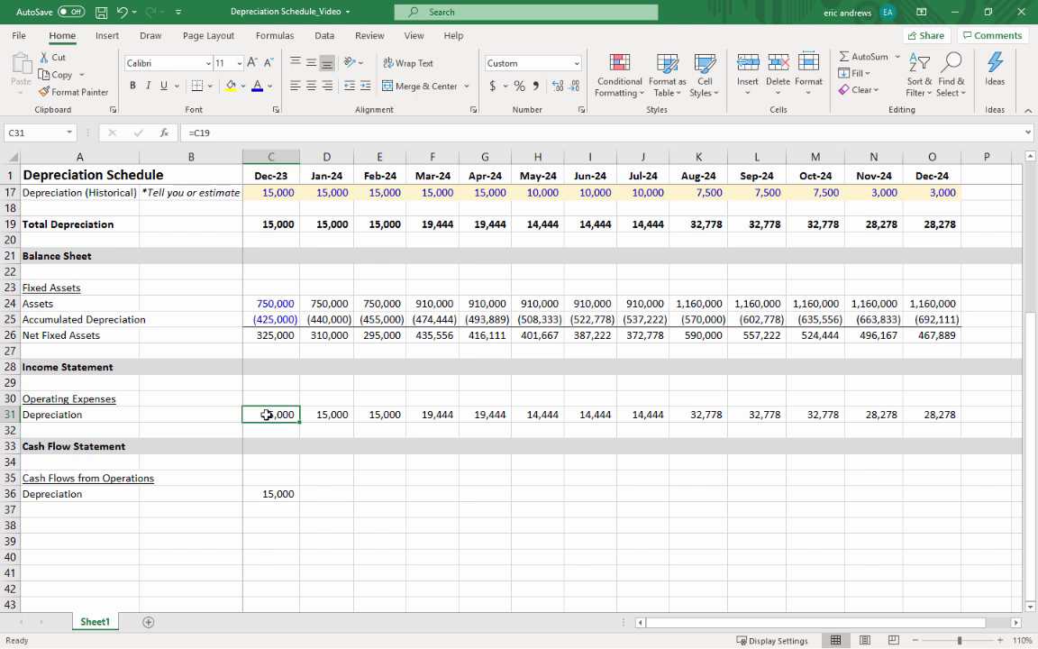
- Copy the Dec-23 cash flow depreciation formula across Jan-24 through Dec-24 (D36:O36) and return to the top of the schedule
{"action": "left_click", "coordinate": [269, 493]}
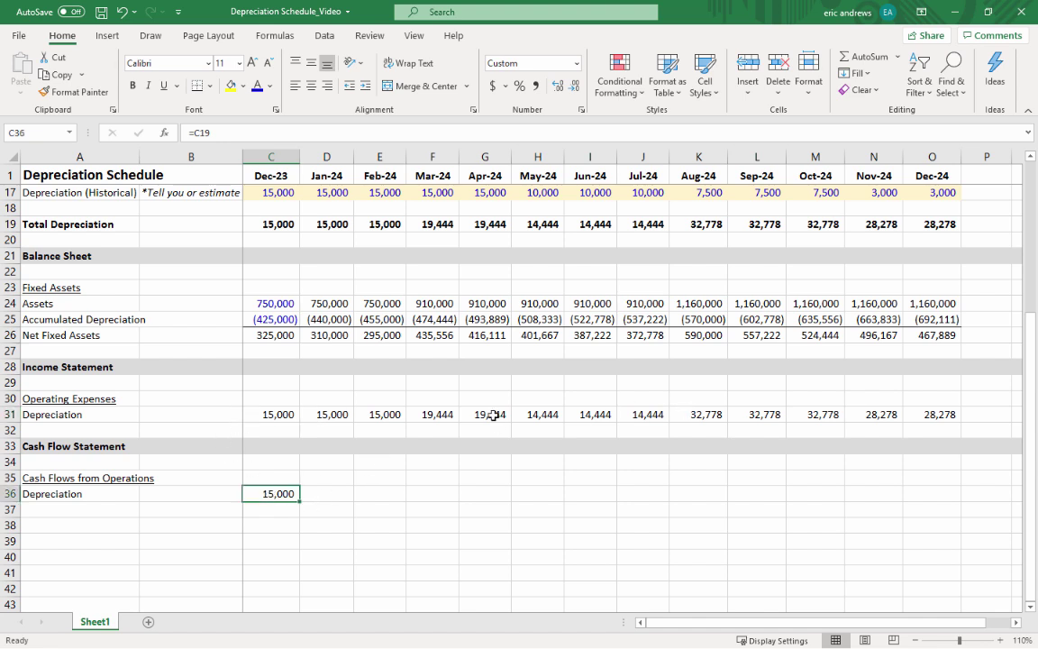
{"action": "key", "text": "ctrl+c"}
{"action": "key", "text": "Right"}
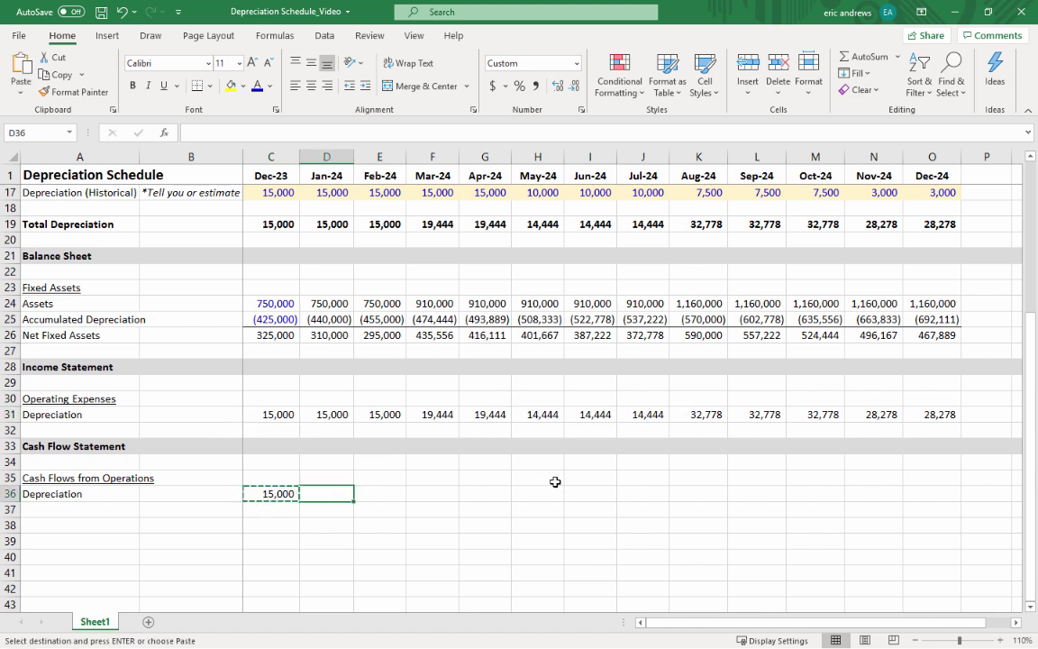
{"action": "key", "text": "shift+Right"}
{"action": "key", "text": "shift+Right"}
{"action": "key", "text": "shift+Right"}
{"action": "key", "text": "shift+Right"}
{"action": "key", "text": "shift+Right"}
{"action": "key", "text": "shift+Right"}
{"action": "key", "text": "shift+Right"}
{"action": "key", "text": "shift+Right"}
{"action": "key", "text": "shift+Right"}
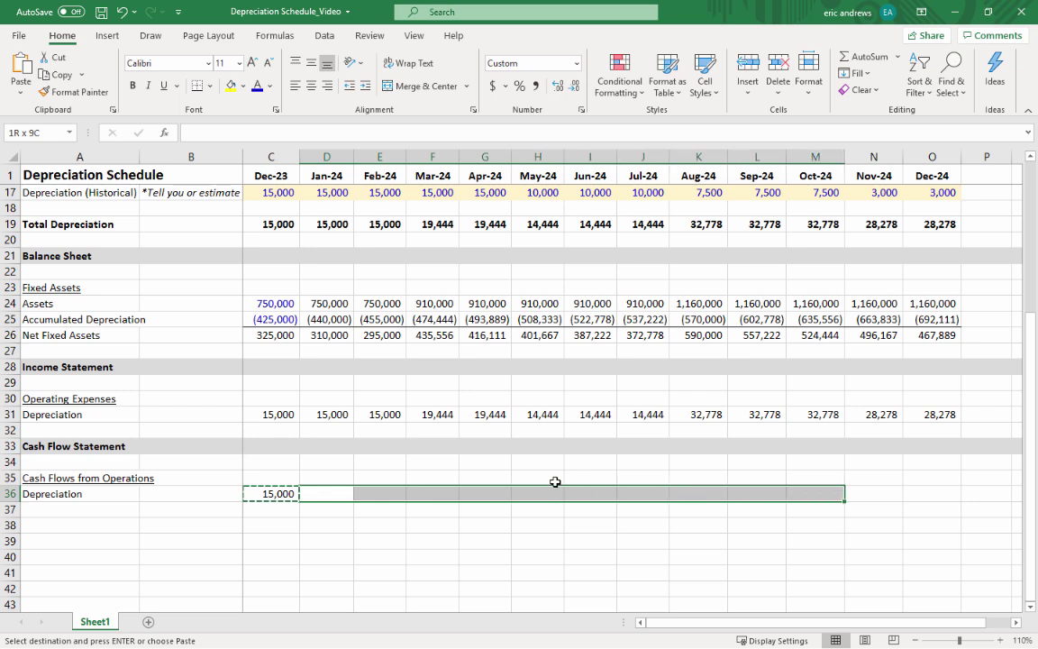
{"action": "key", "text": "shift+Right"}
{"action": "key", "text": "ctrl+v"}
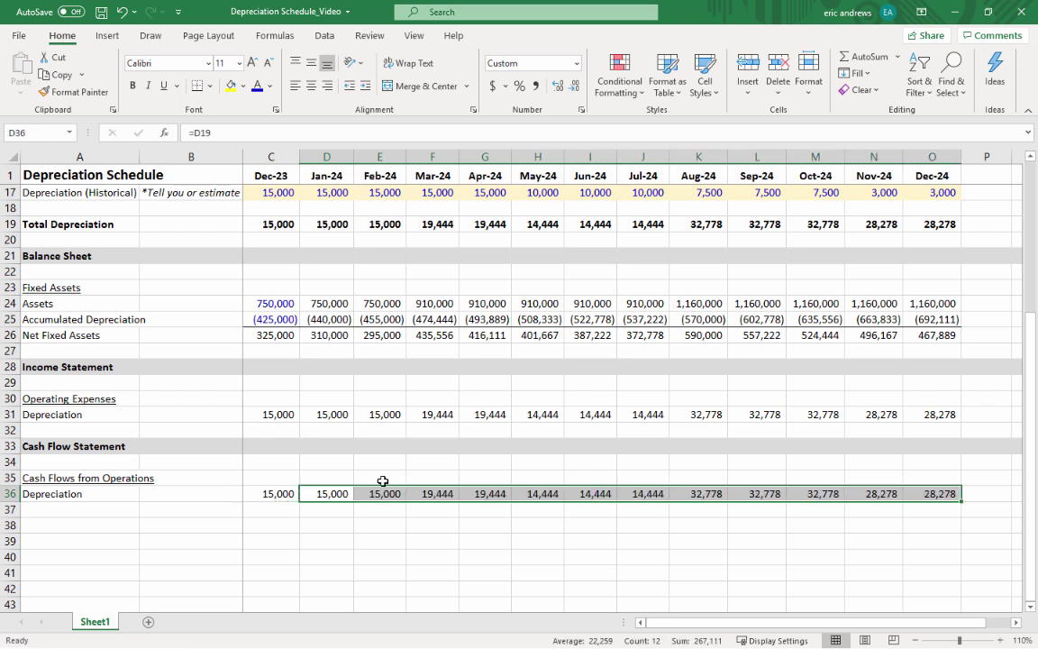
{"action": "left_click", "coordinate": [282, 463]}
{"action": "scroll", "coordinate": [285, 472], "scroll_direction": "up", "scroll_amount": 2}
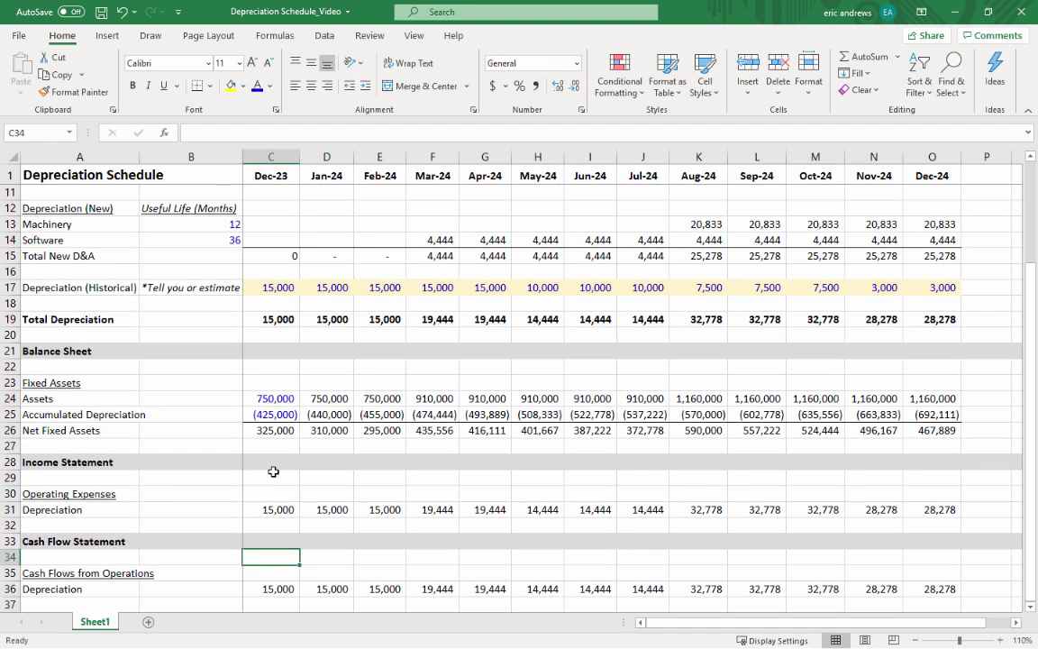
{"action": "scroll", "coordinate": [419, 437], "scroll_direction": "up", "scroll_amount": 3}
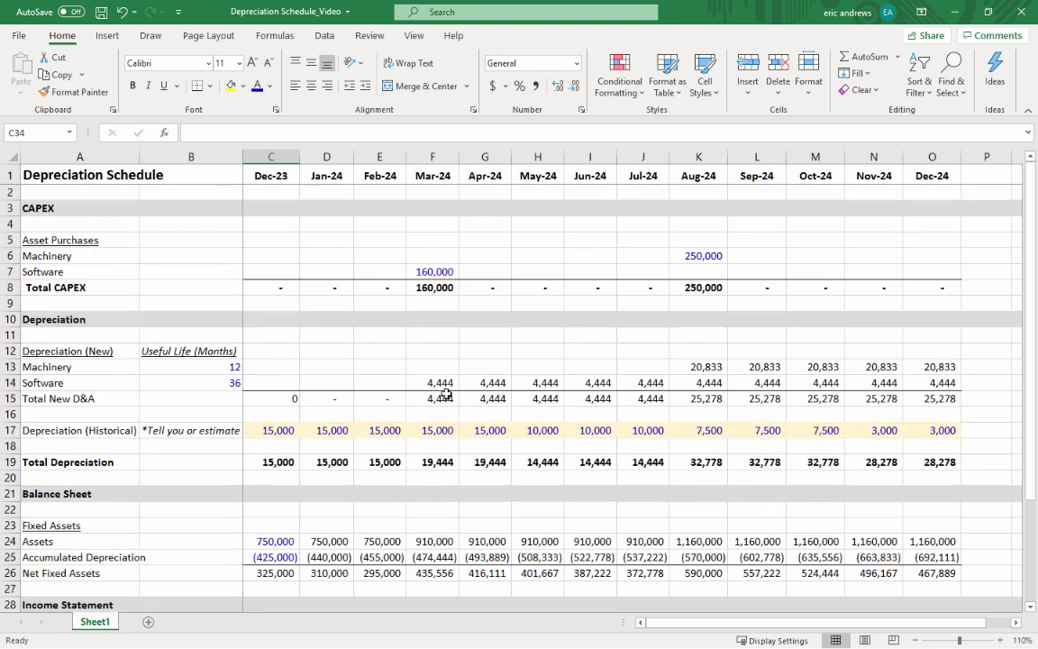